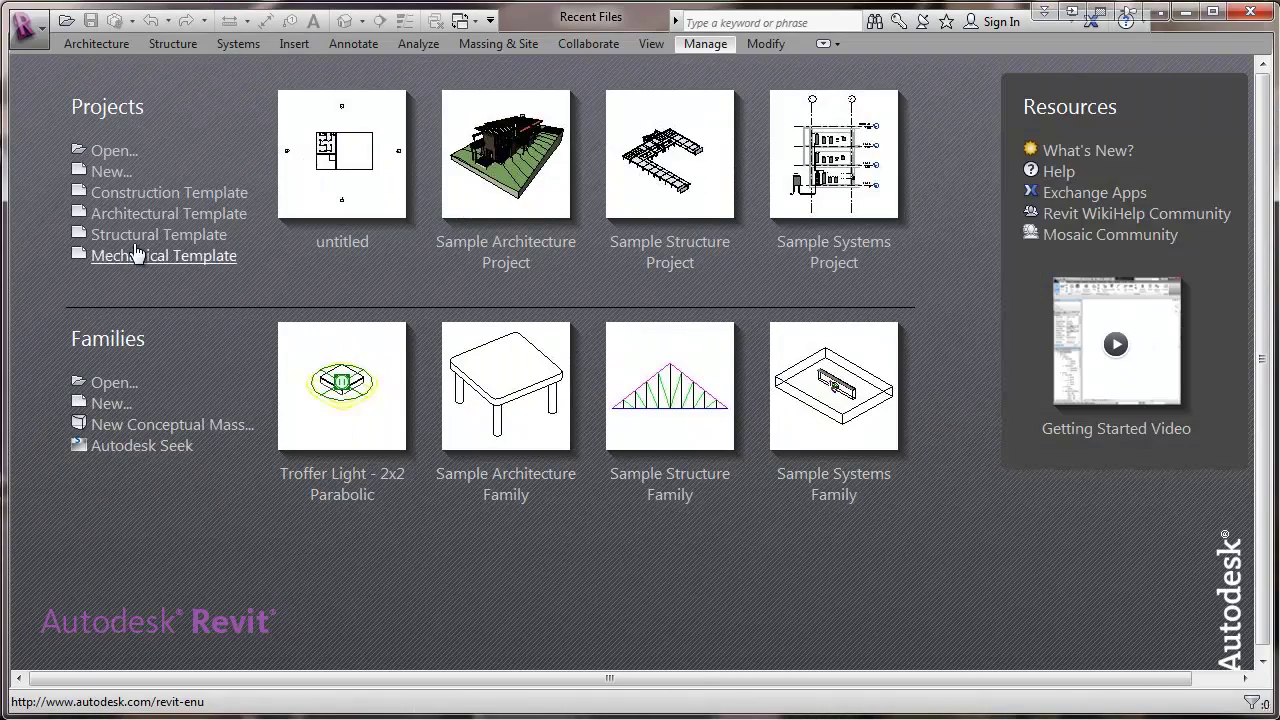
Create a new project template with no base template (<None>) and Imperial units
click(108, 176)
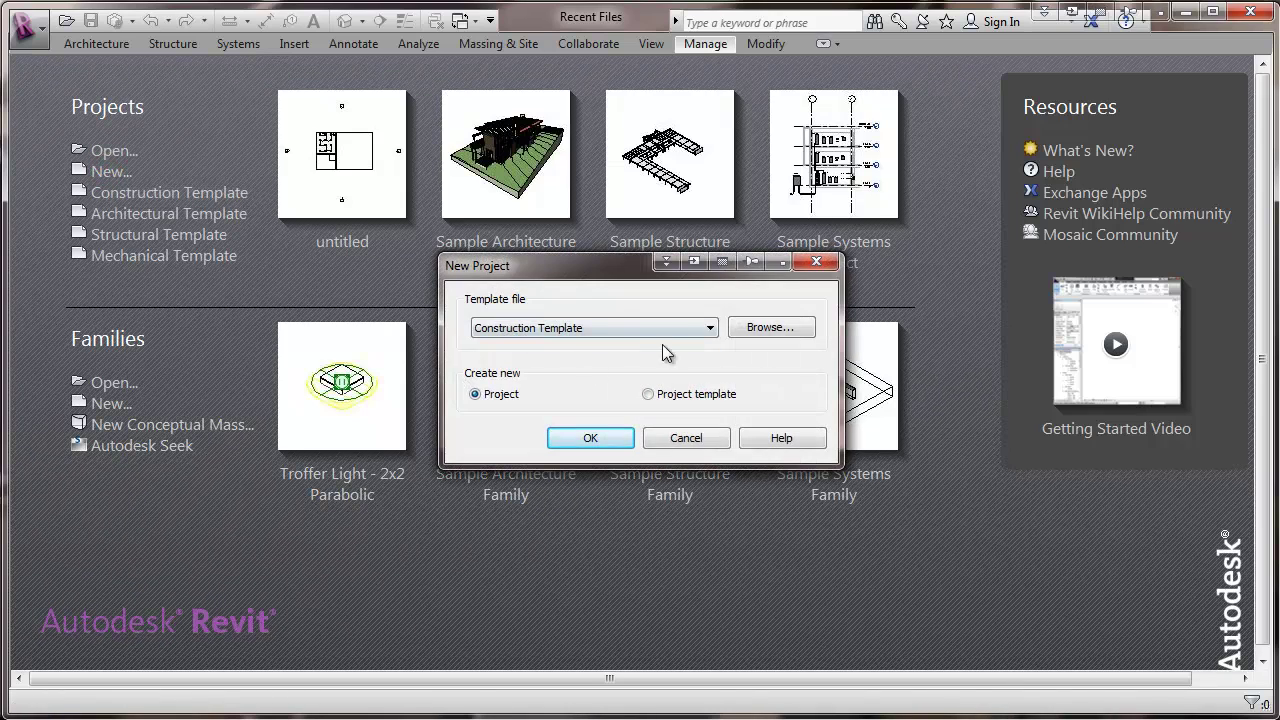
click(650, 396)
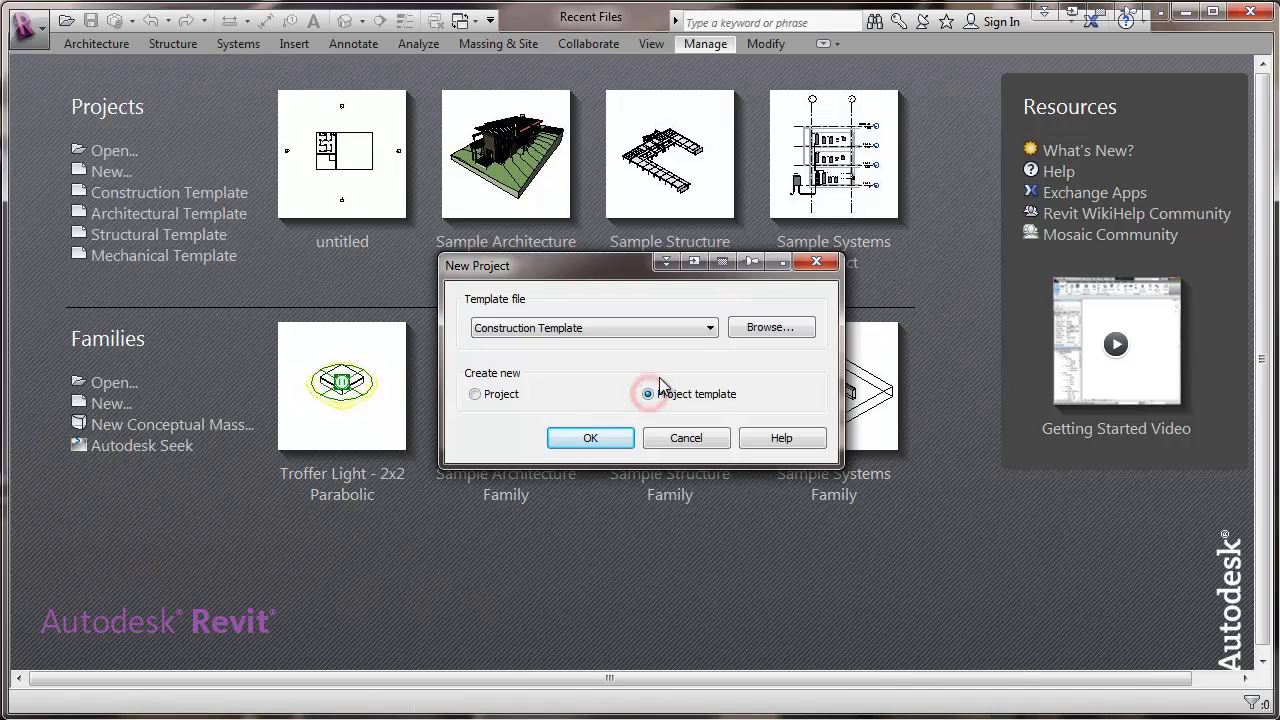
click(709, 329)
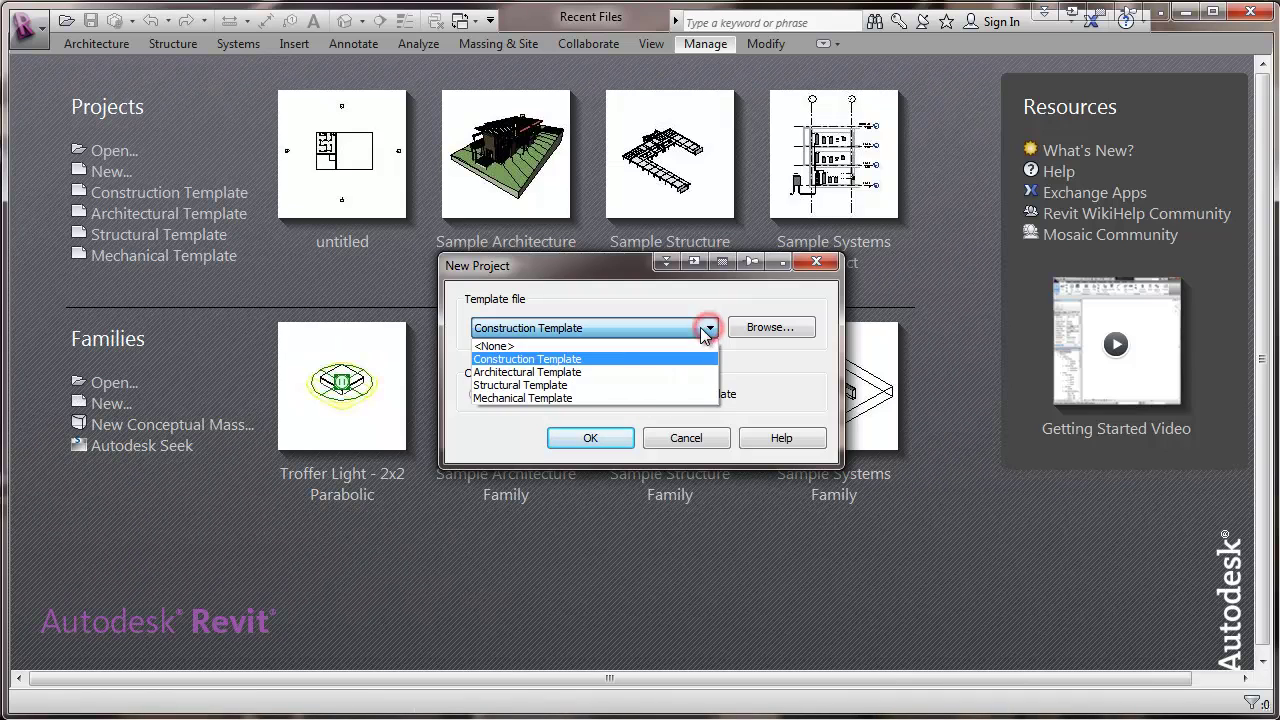
click(505, 346)
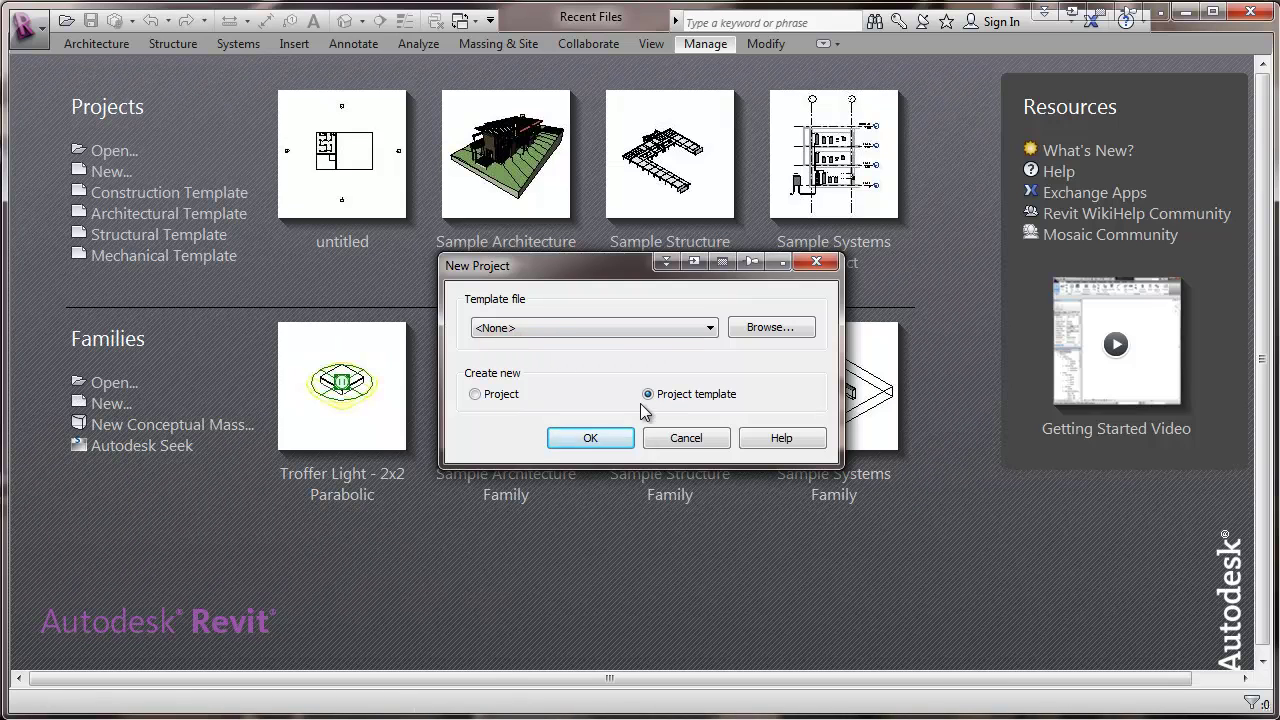
click(591, 440)
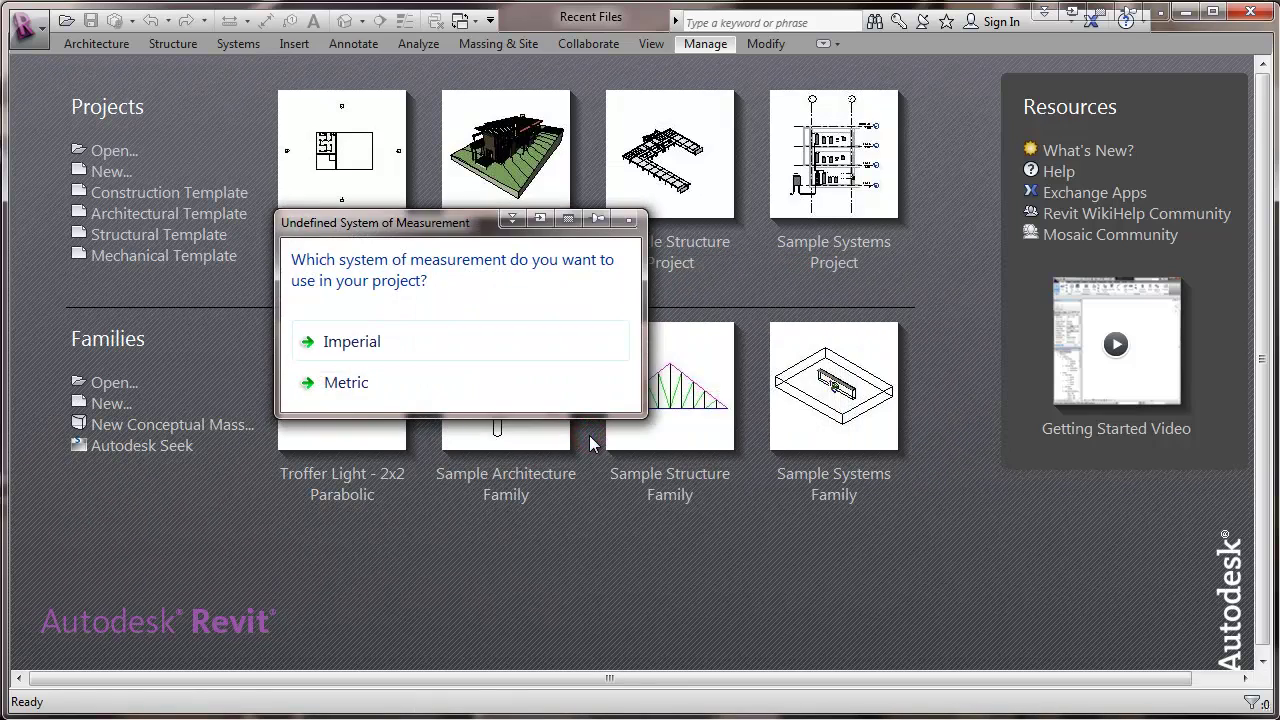
click(352, 342)
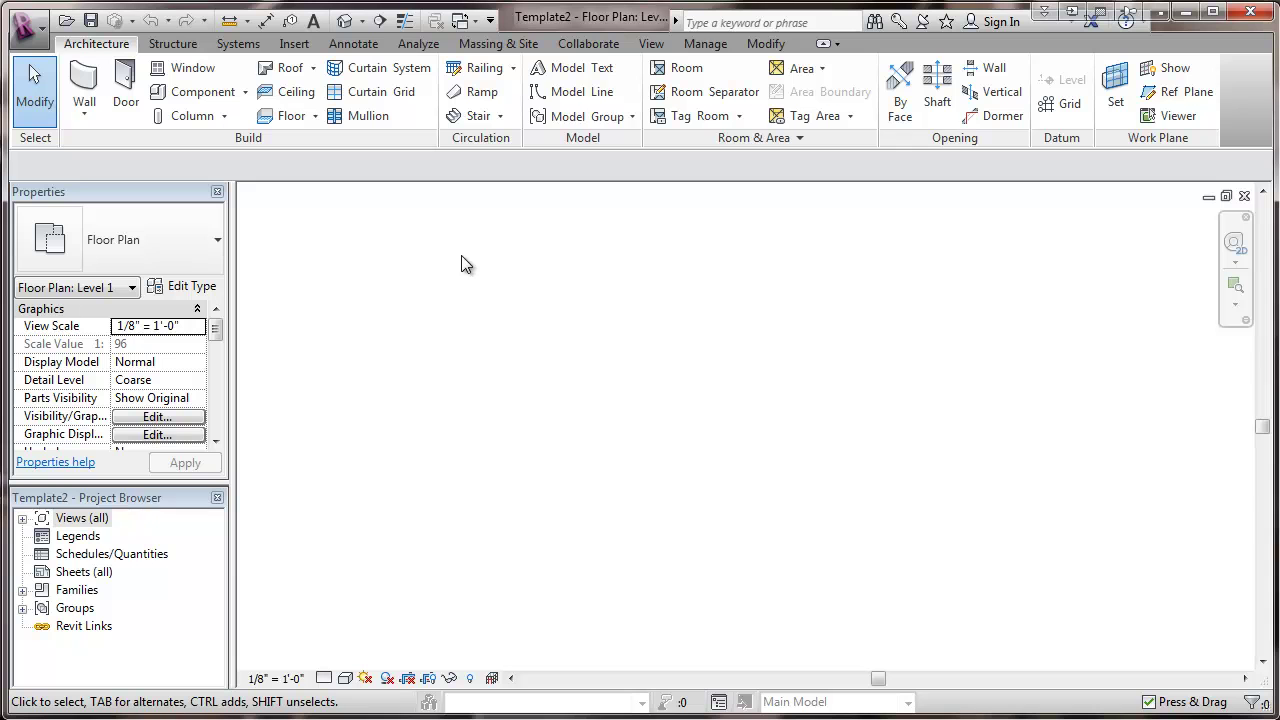
Open the Demand Factors dialog from Manage > MEP Settings
click(704, 44)
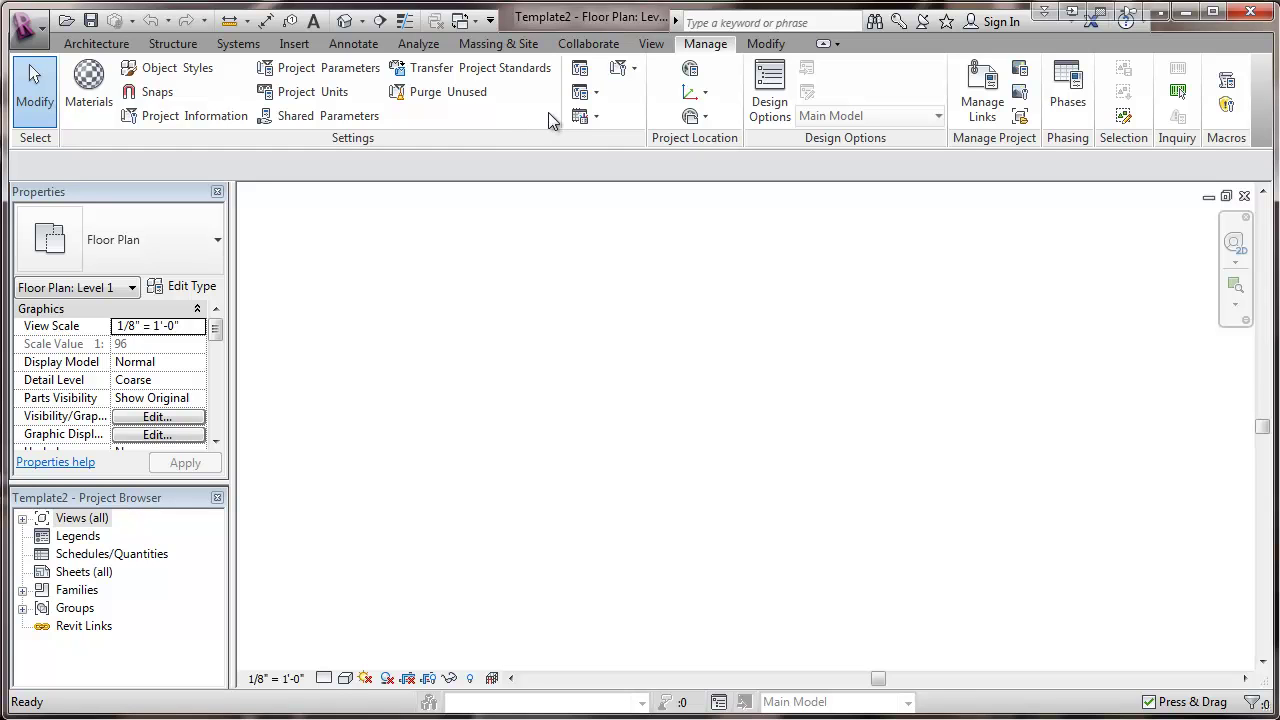
click(599, 94)
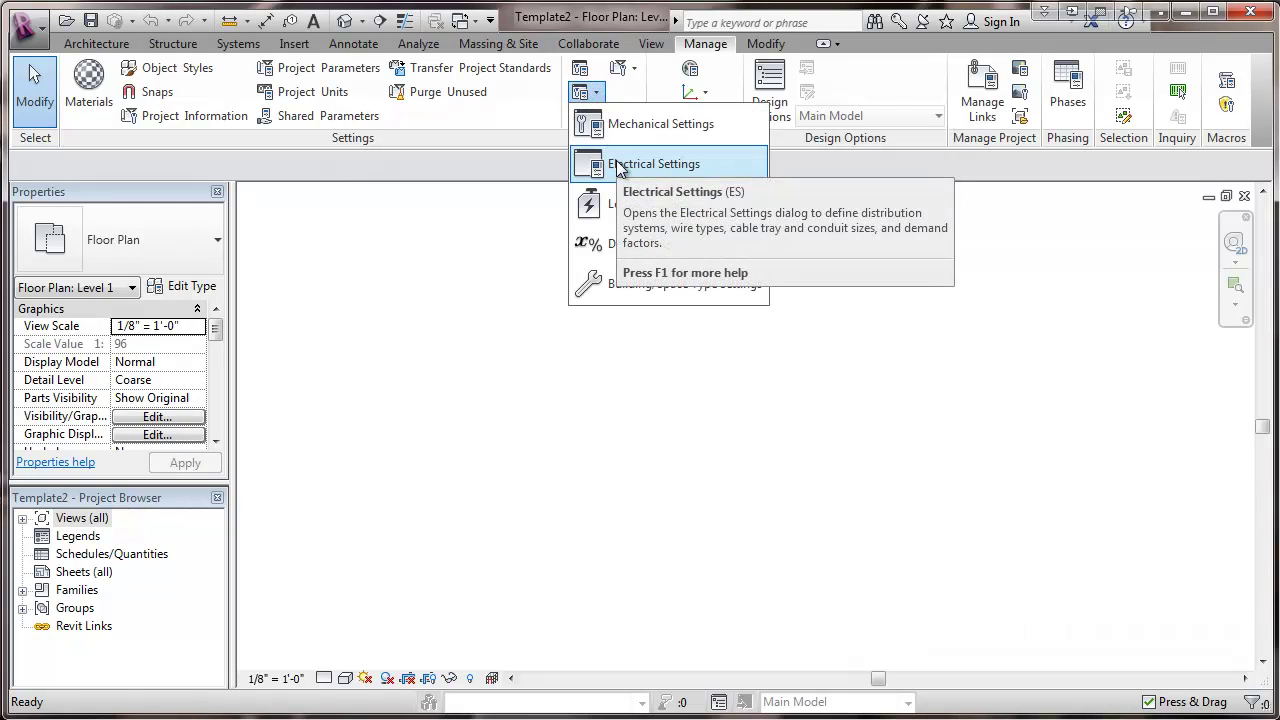
click(607, 252)
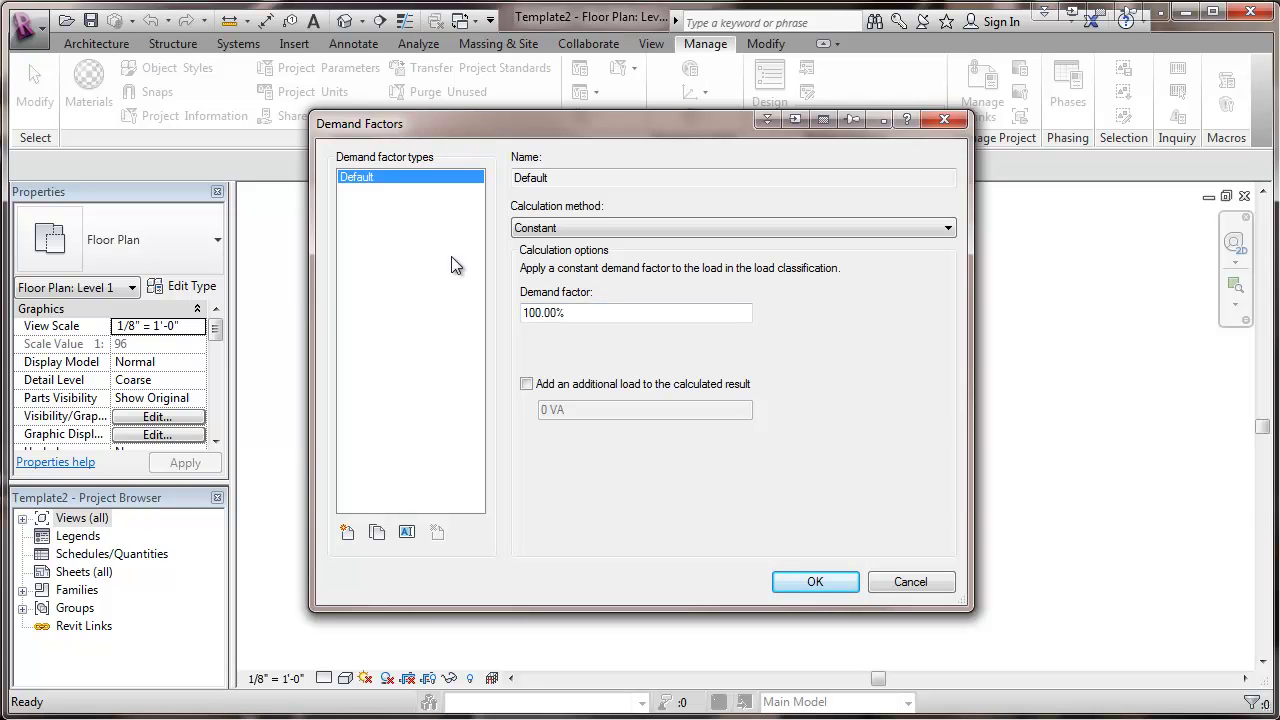
Start a new demand factor type and enter the name 'Receptacles NEC220.44'
click(347, 532)
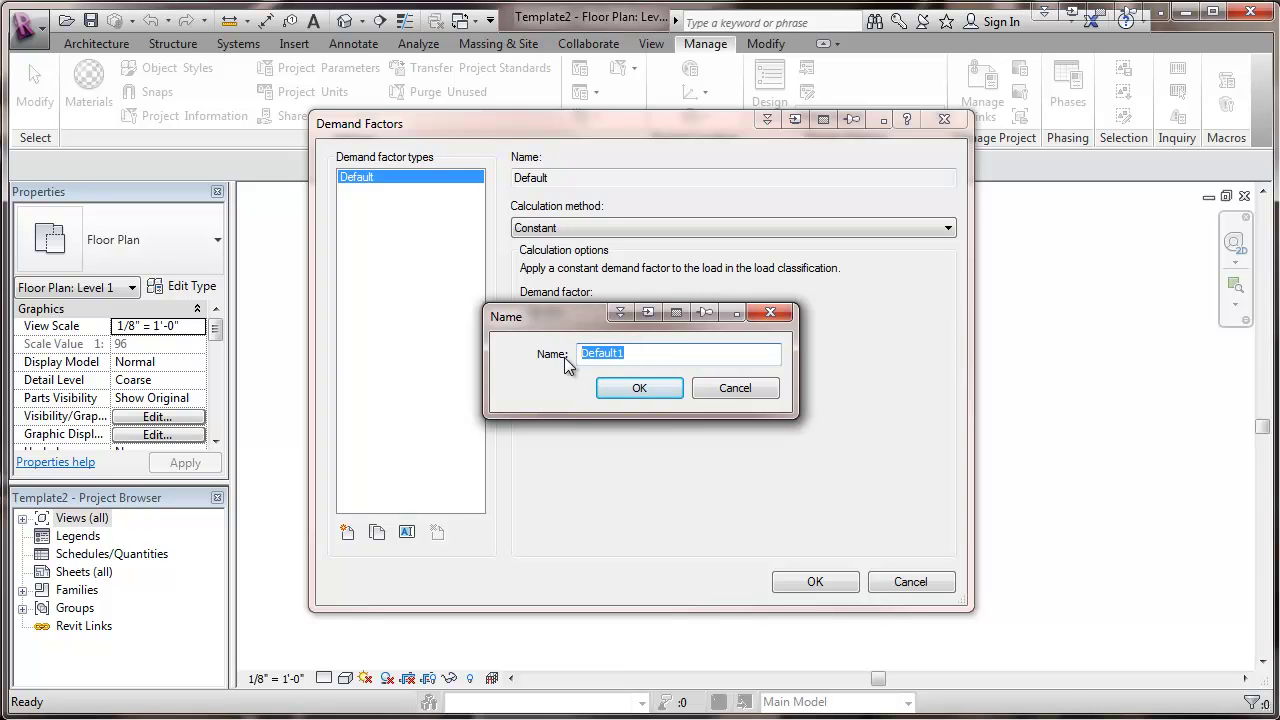
text(Receptacles NEC220.44)
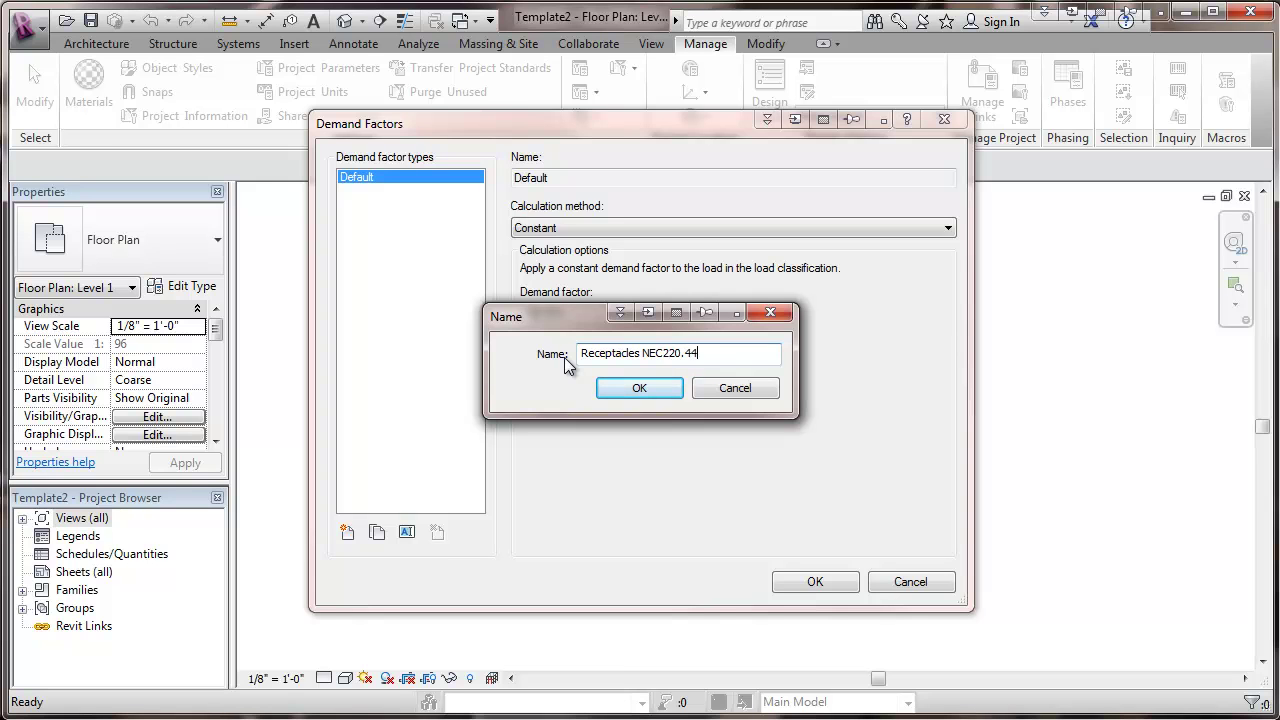
Correct the type name to 'Receptacles NEC 220.44' and confirm it
click(662, 352)
click(636, 389)
click(545, 316)
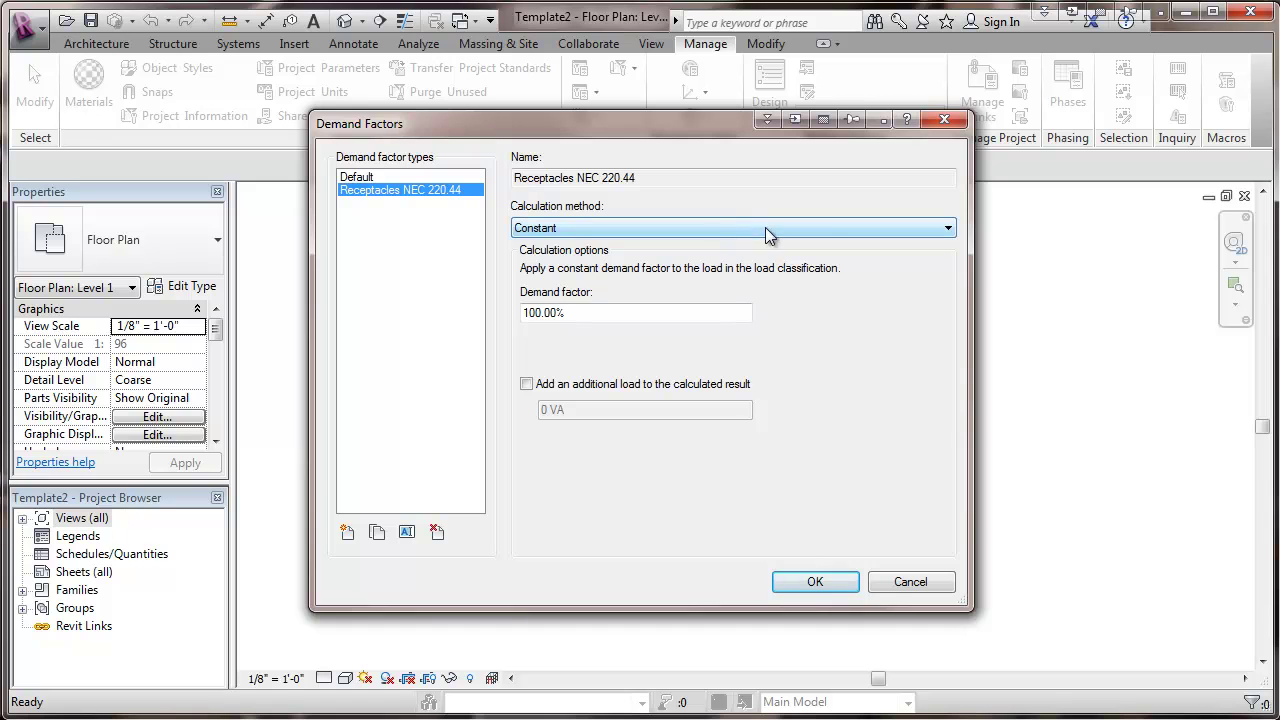
Calculate it by load incrementally: 100% up to 10000 VA, 50% above, then close the dialog
click(947, 228)
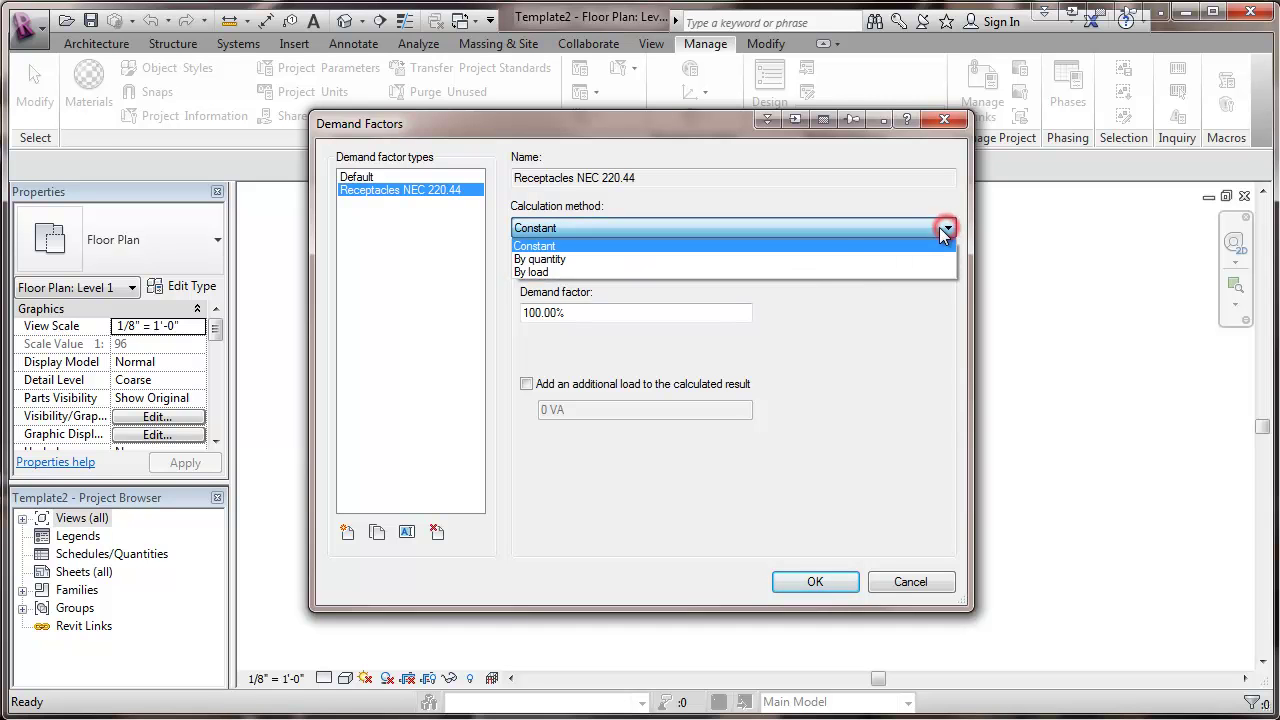
click(627, 269)
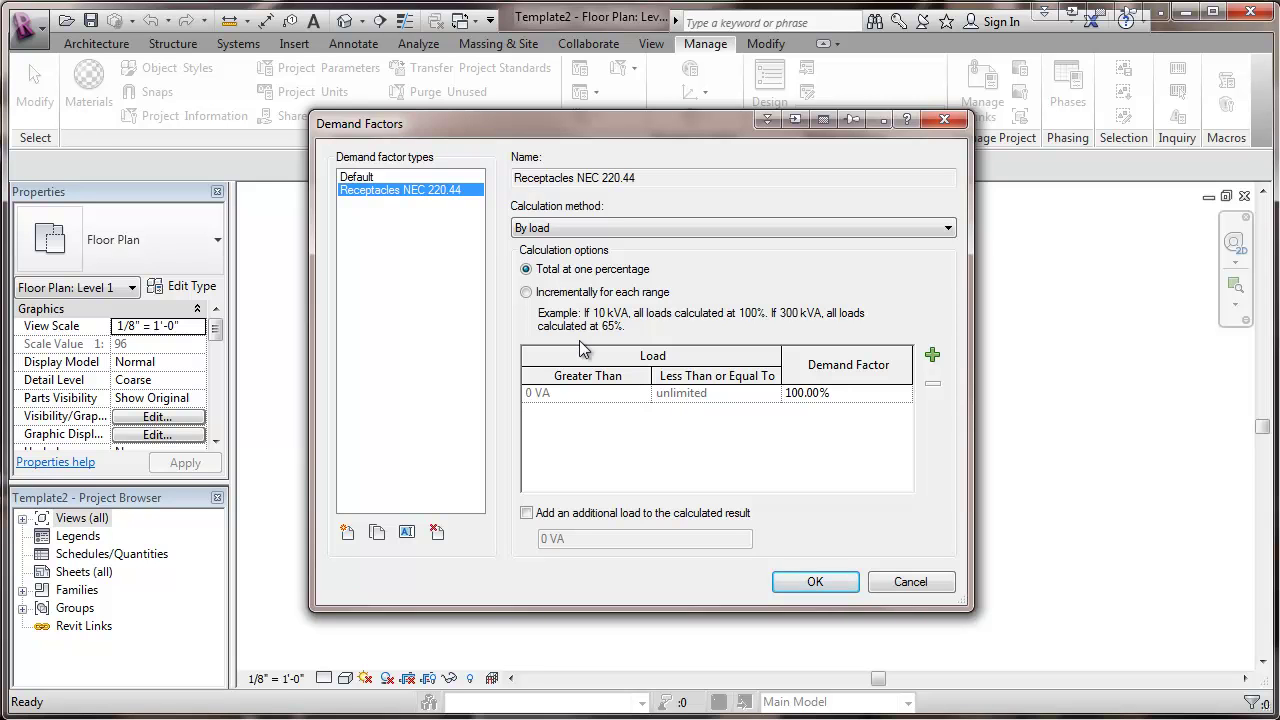
click(526, 292)
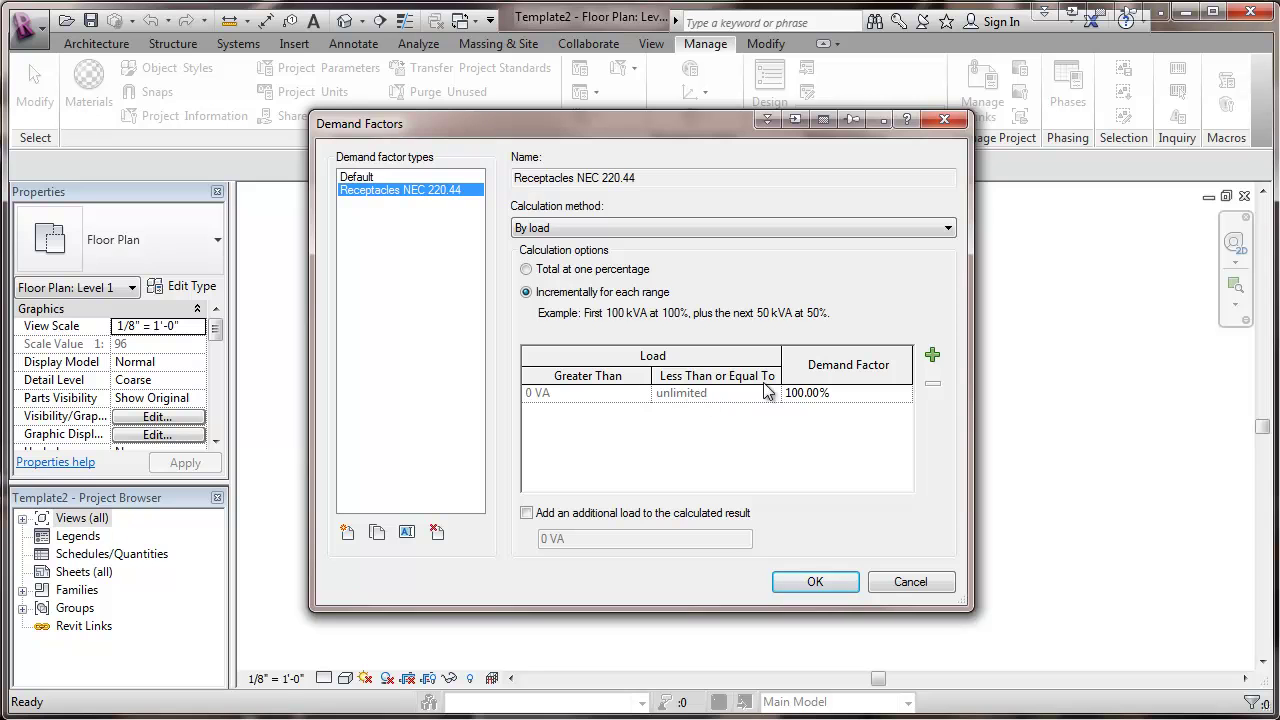
click(931, 355)
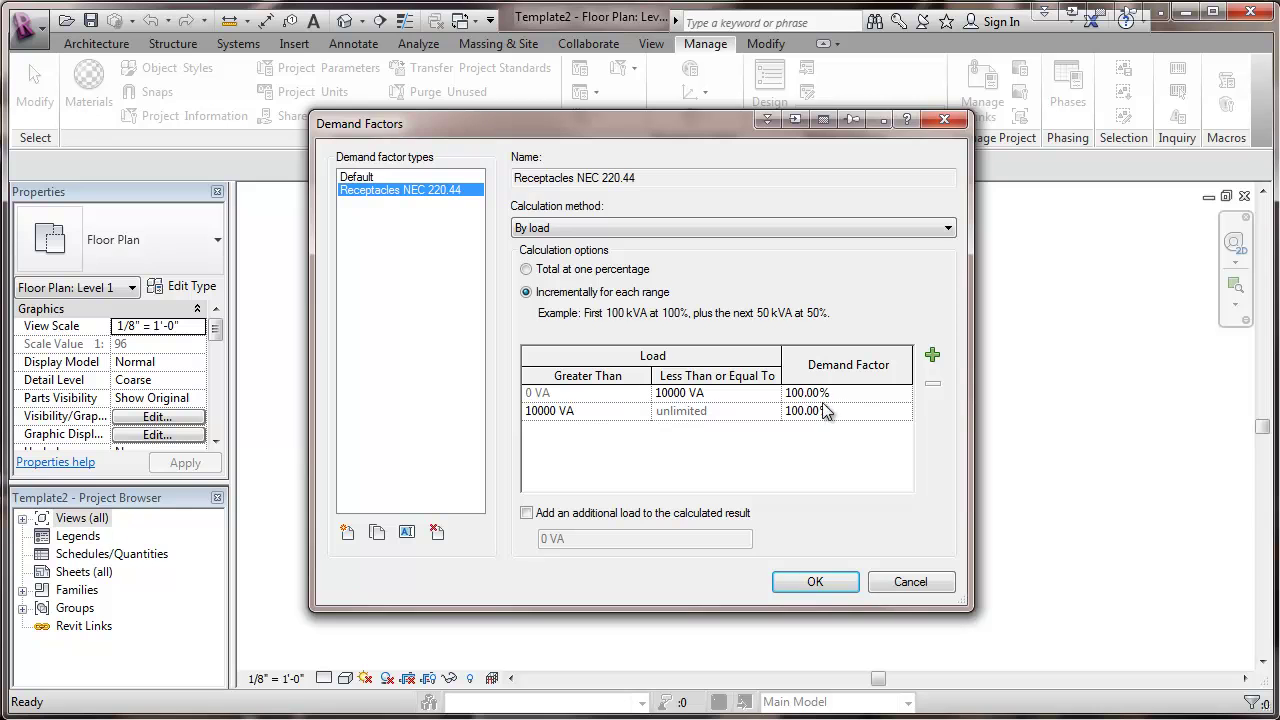
click(798, 409)
click(793, 410)
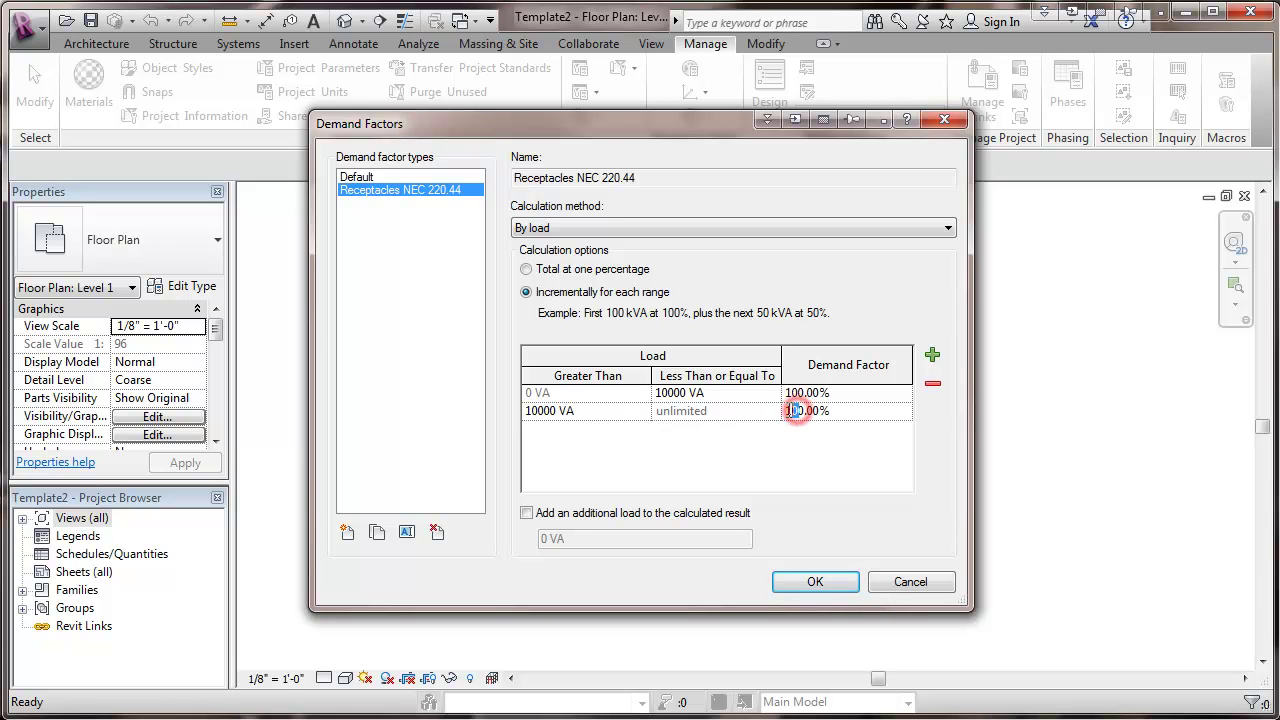
drag(793, 410, 782, 418)
text(5)
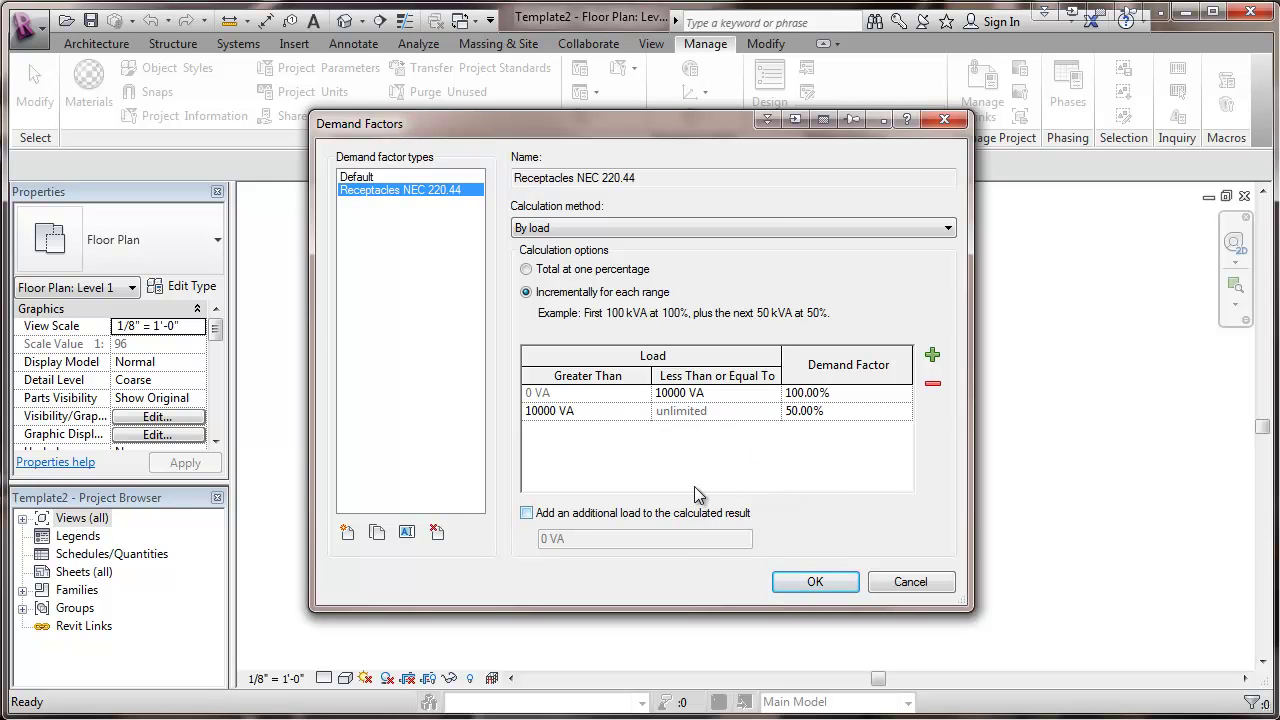
click(808, 583)
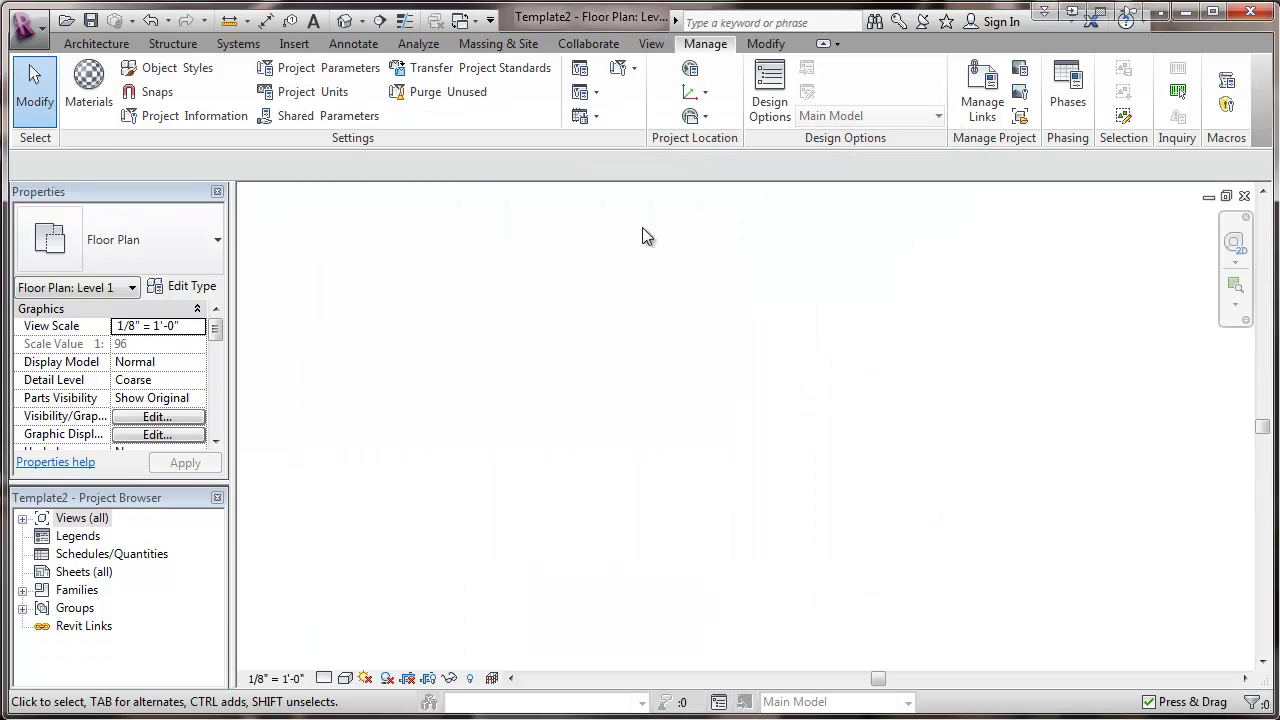
Reopen Demand Factors and create a new type named 'Motors NEC 220.50'
click(586, 92)
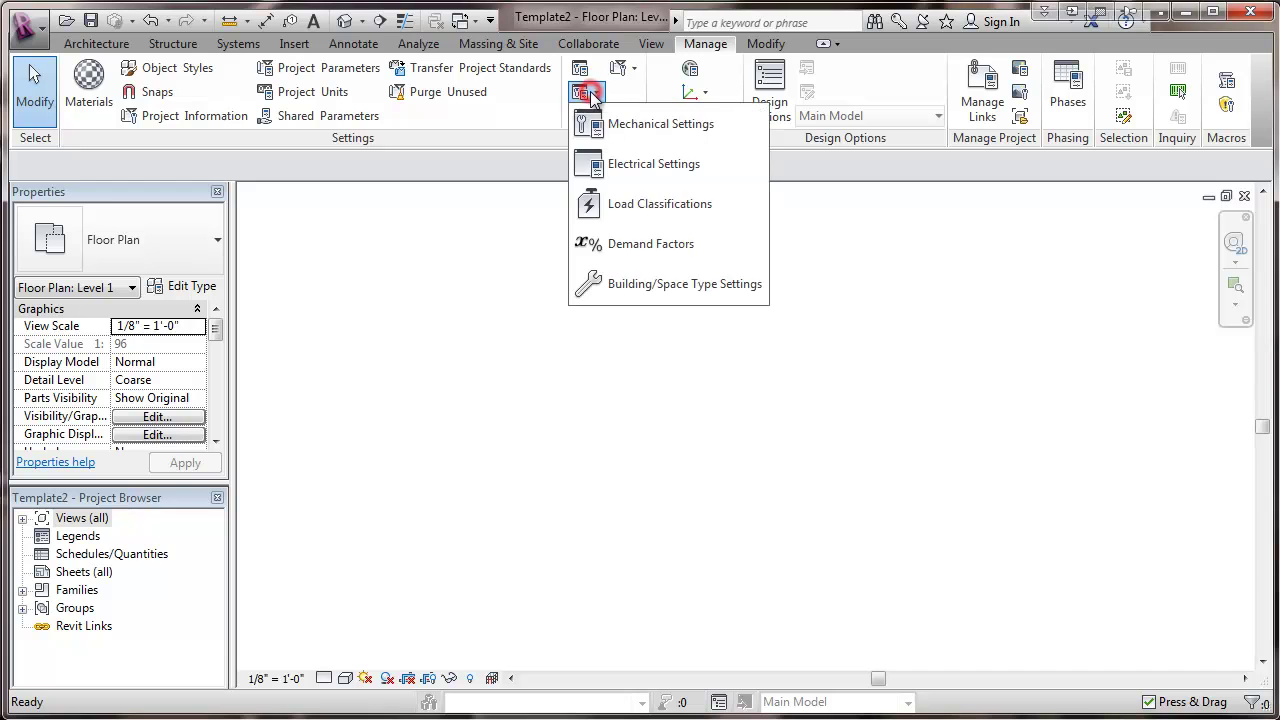
click(615, 249)
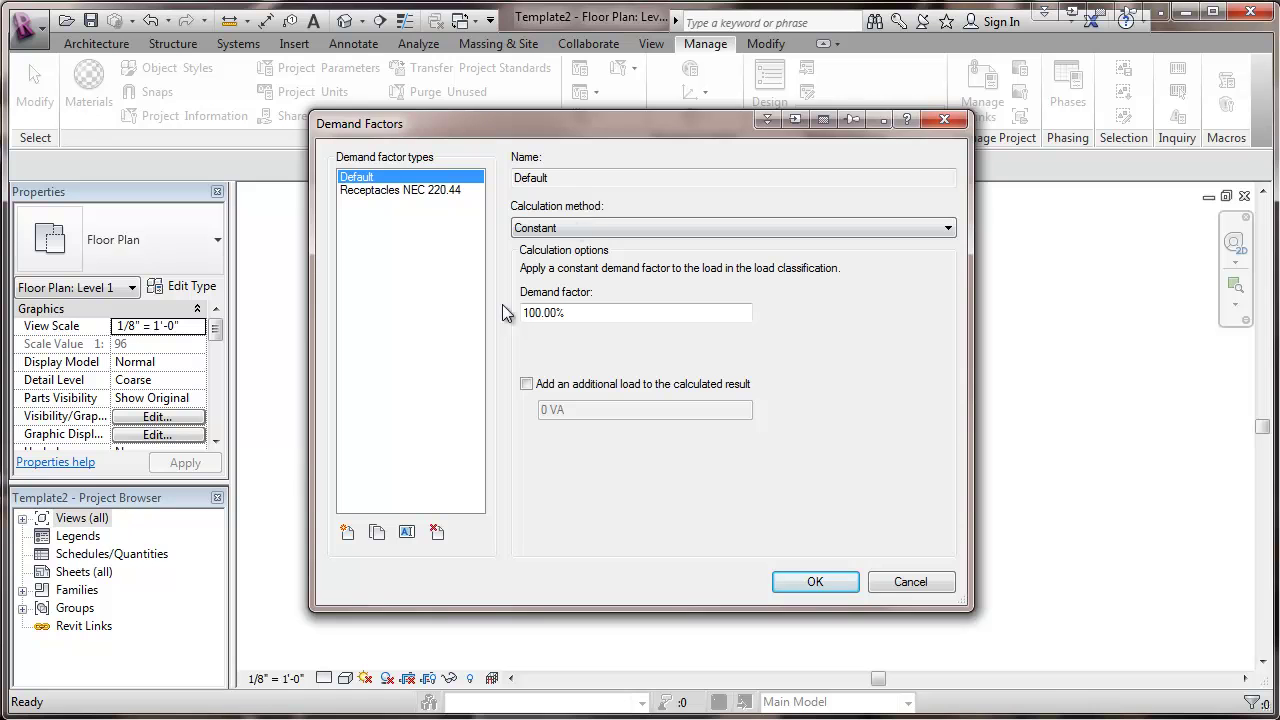
click(347, 532)
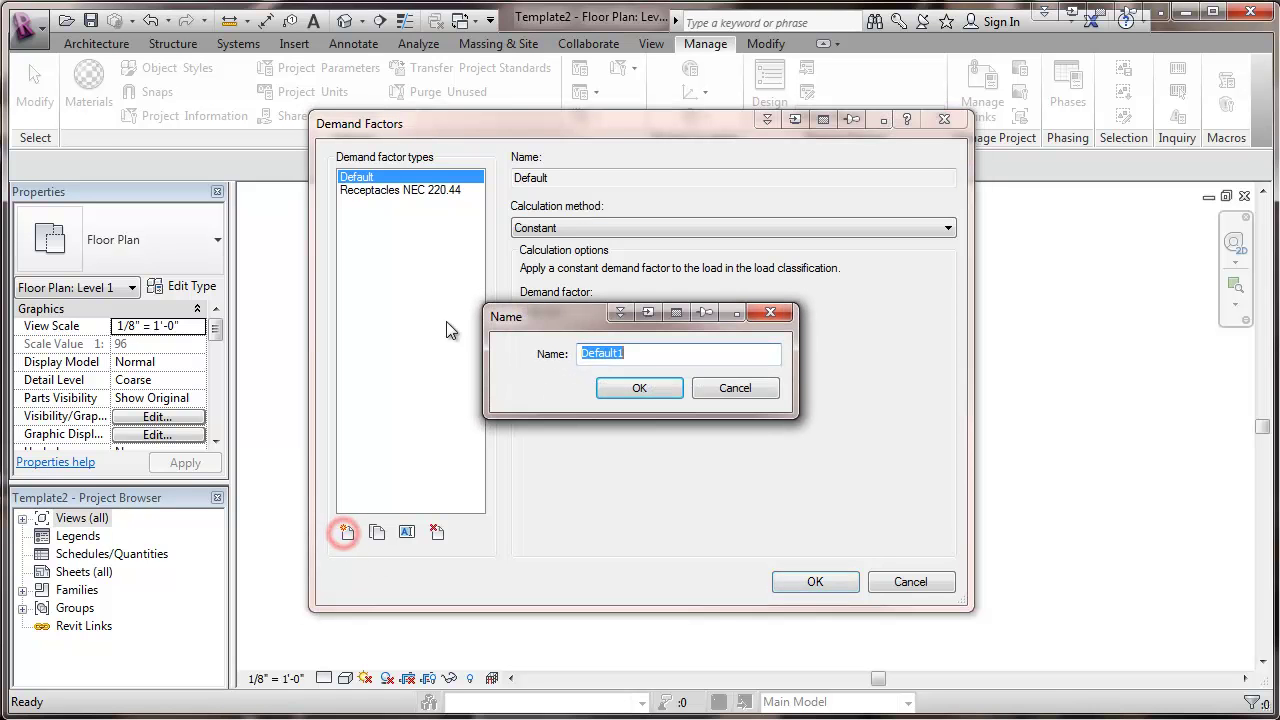
text(Motor)
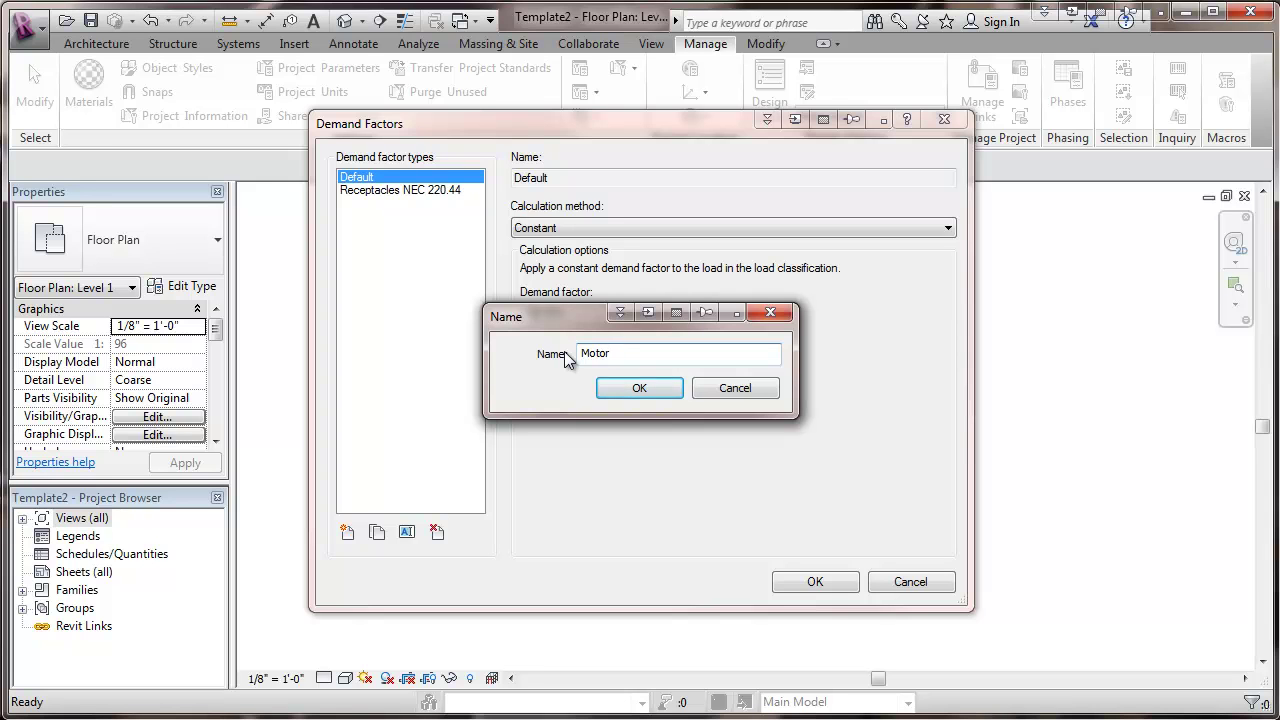
text(s)
text(NEC 220)
text(.50)
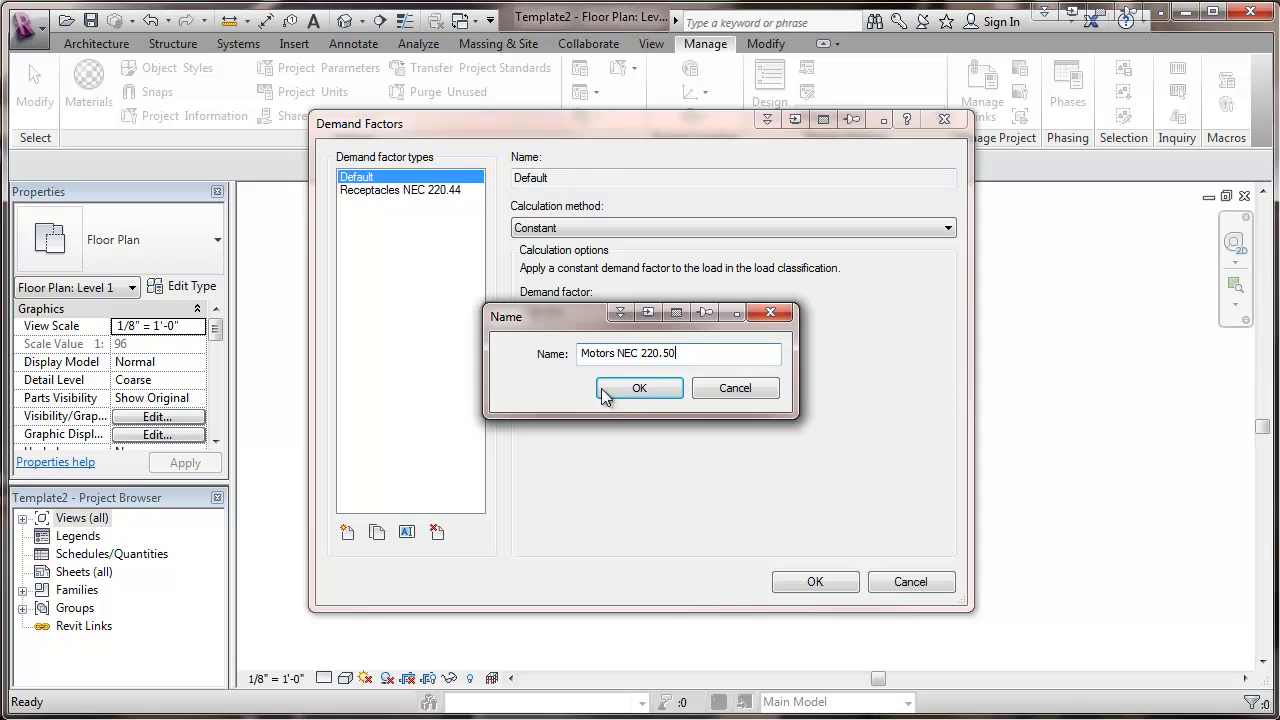
click(645, 390)
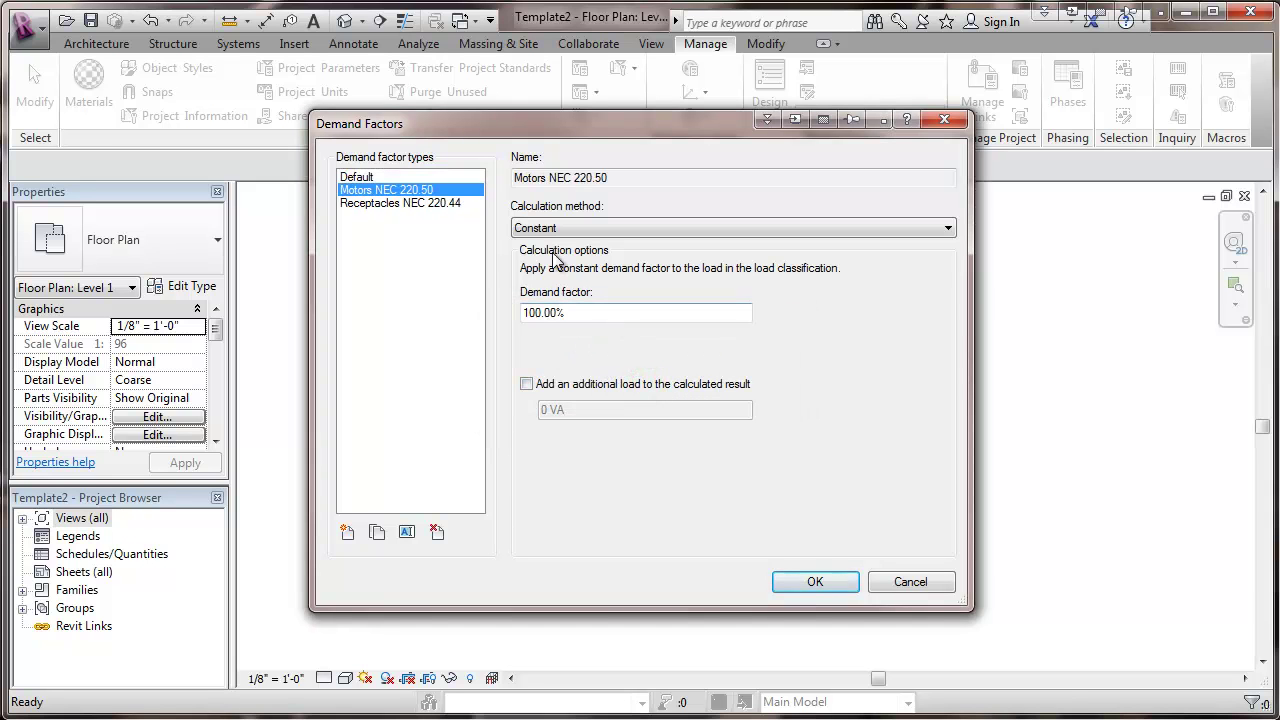
Set it by quantity incrementally: 125% up to 1 item, 100% beyond, then close the dialog
click(947, 228)
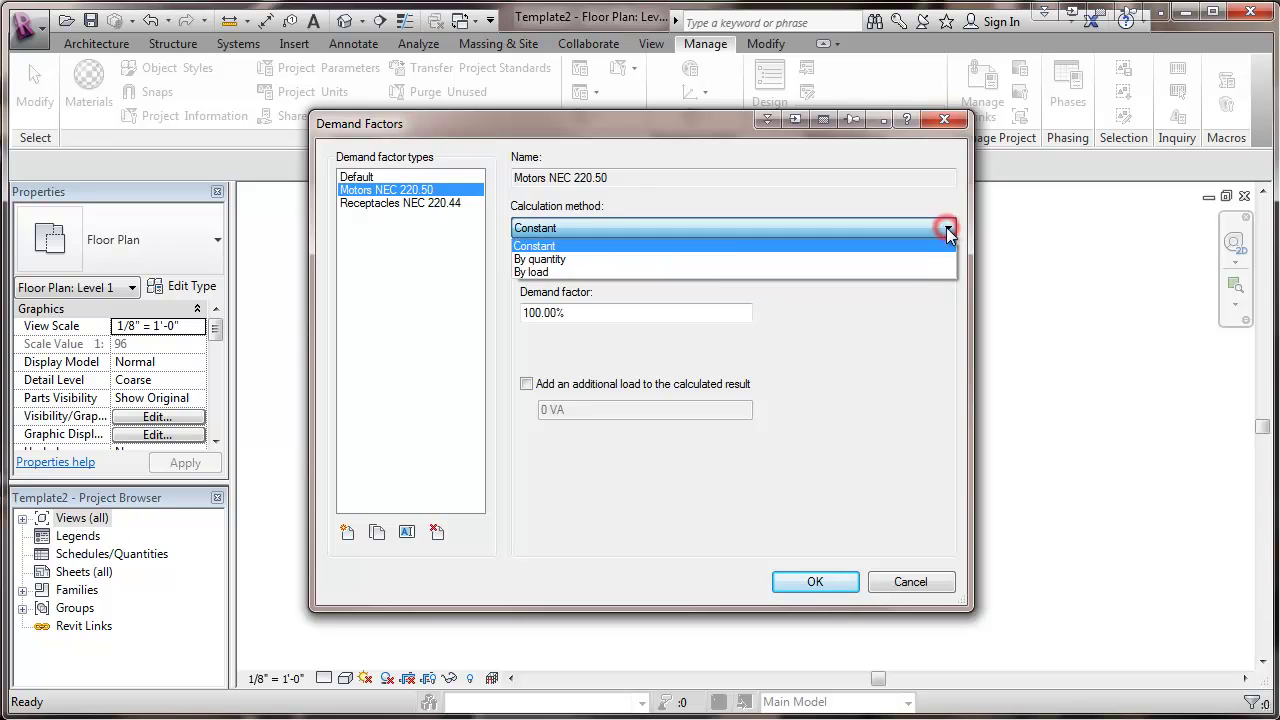
click(602, 258)
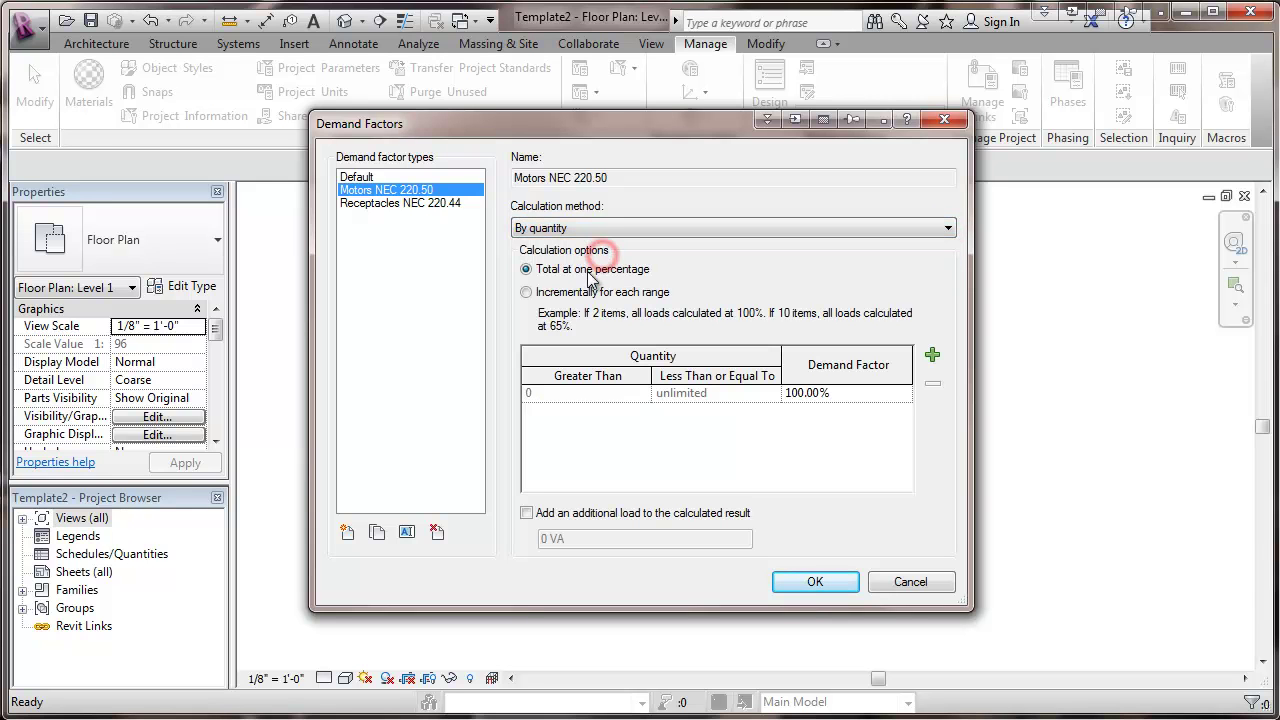
click(526, 292)
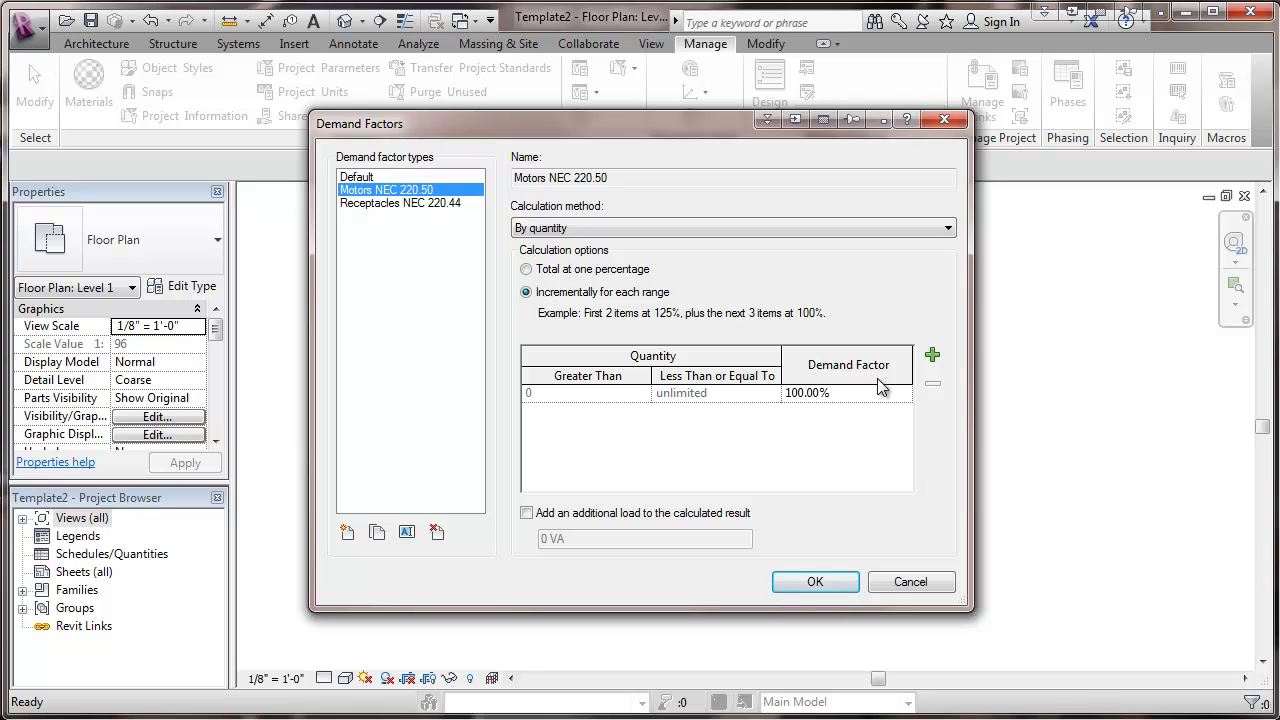
click(931, 355)
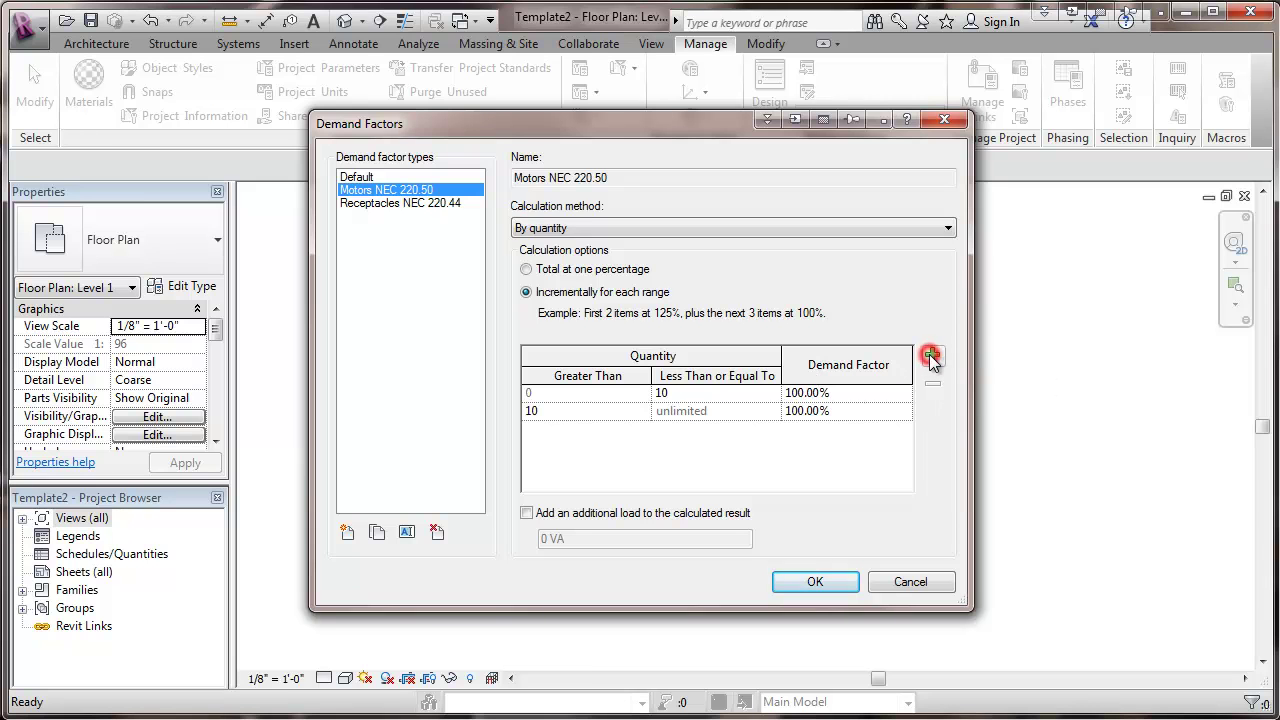
double_click(668, 394)
text(1)
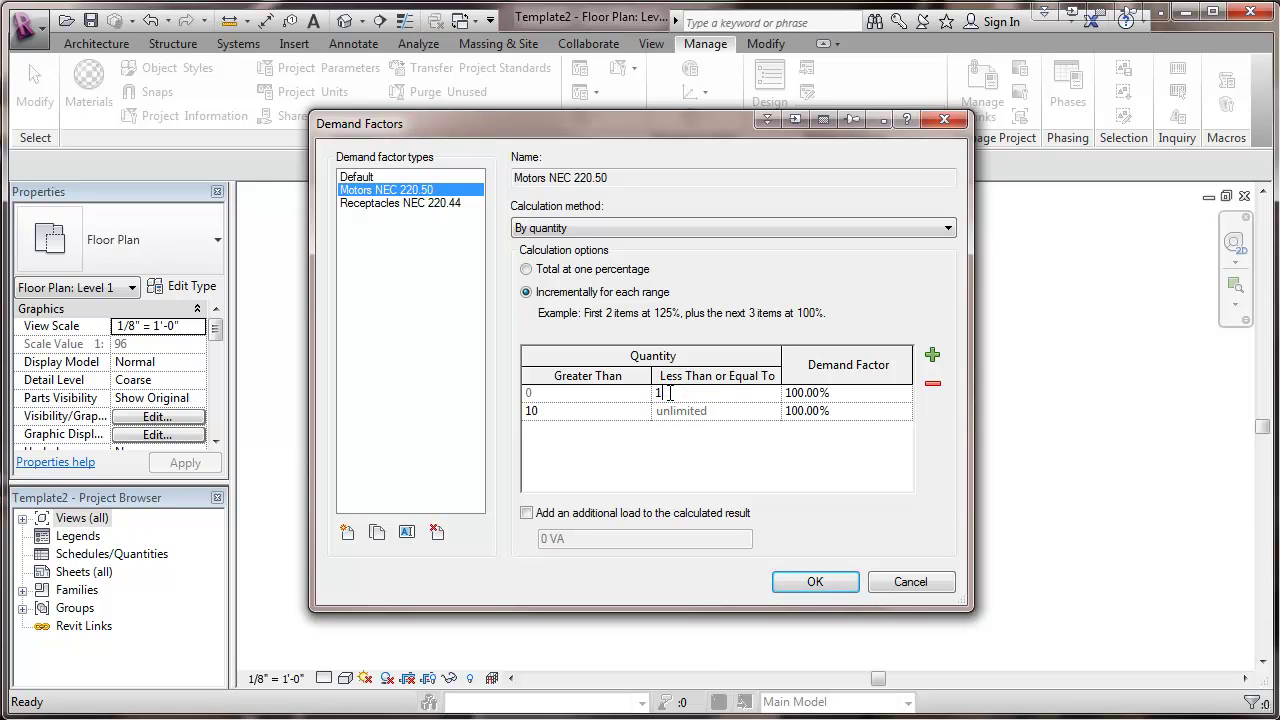
click(794, 394)
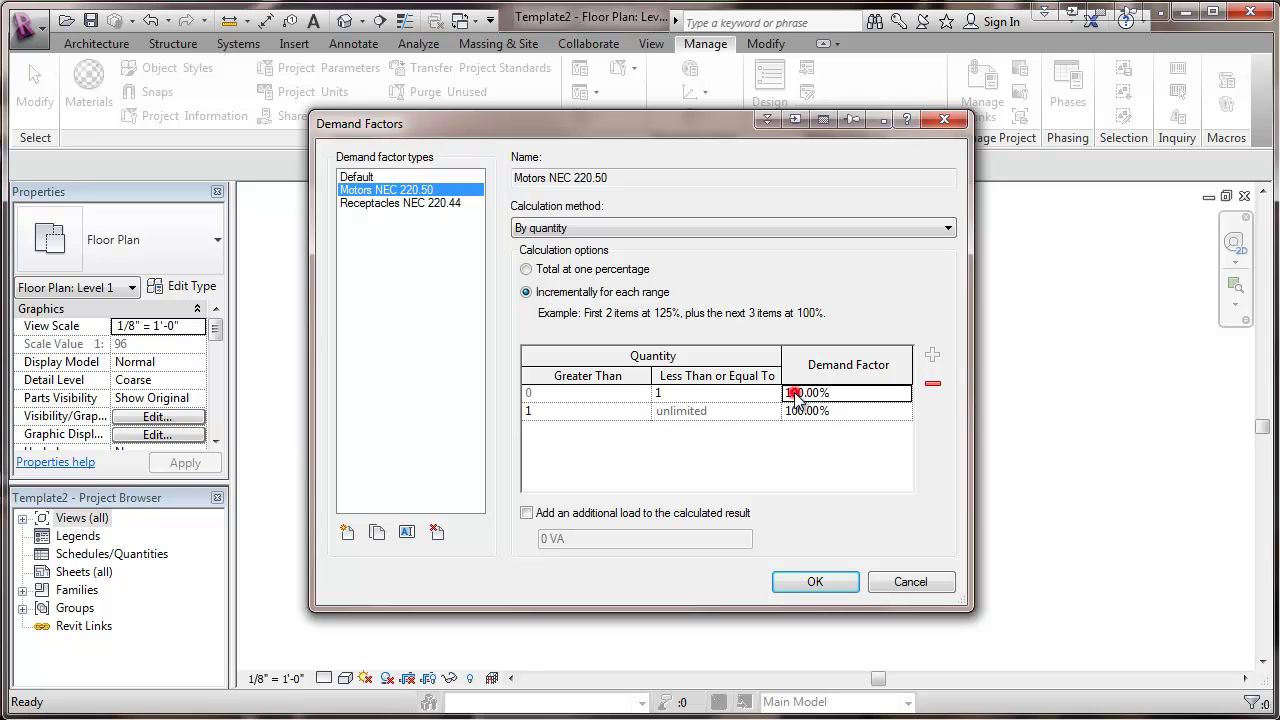
drag(791, 393, 803, 392)
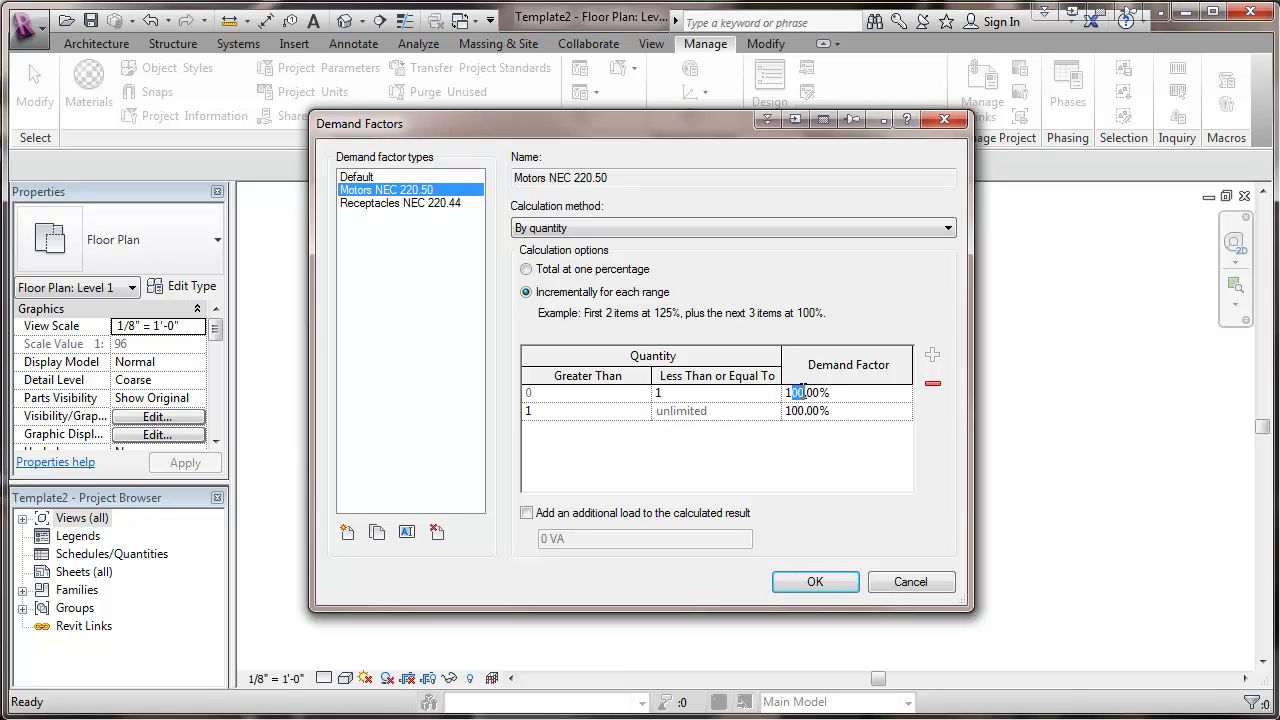
text(25)
click(815, 584)
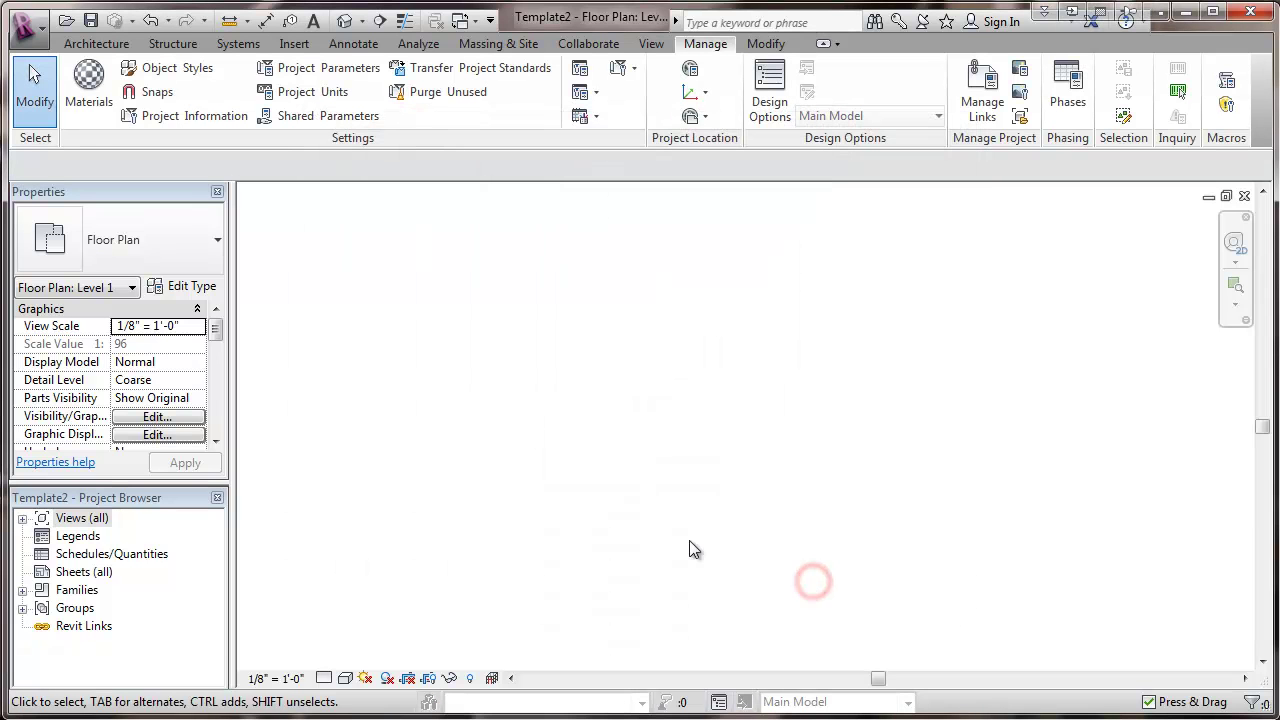
Duplicate the Motors NEC 220.50 type and rename the copy 'Continuous NEC 215.3'
click(587, 92)
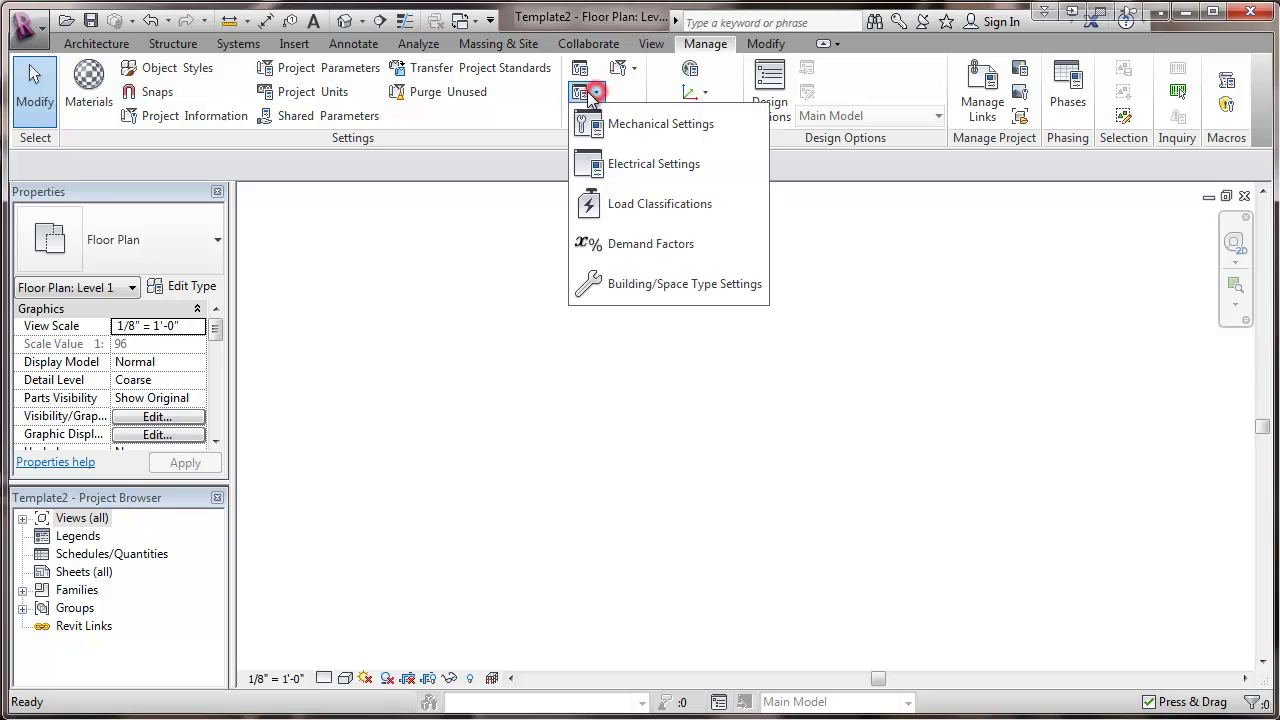
click(626, 244)
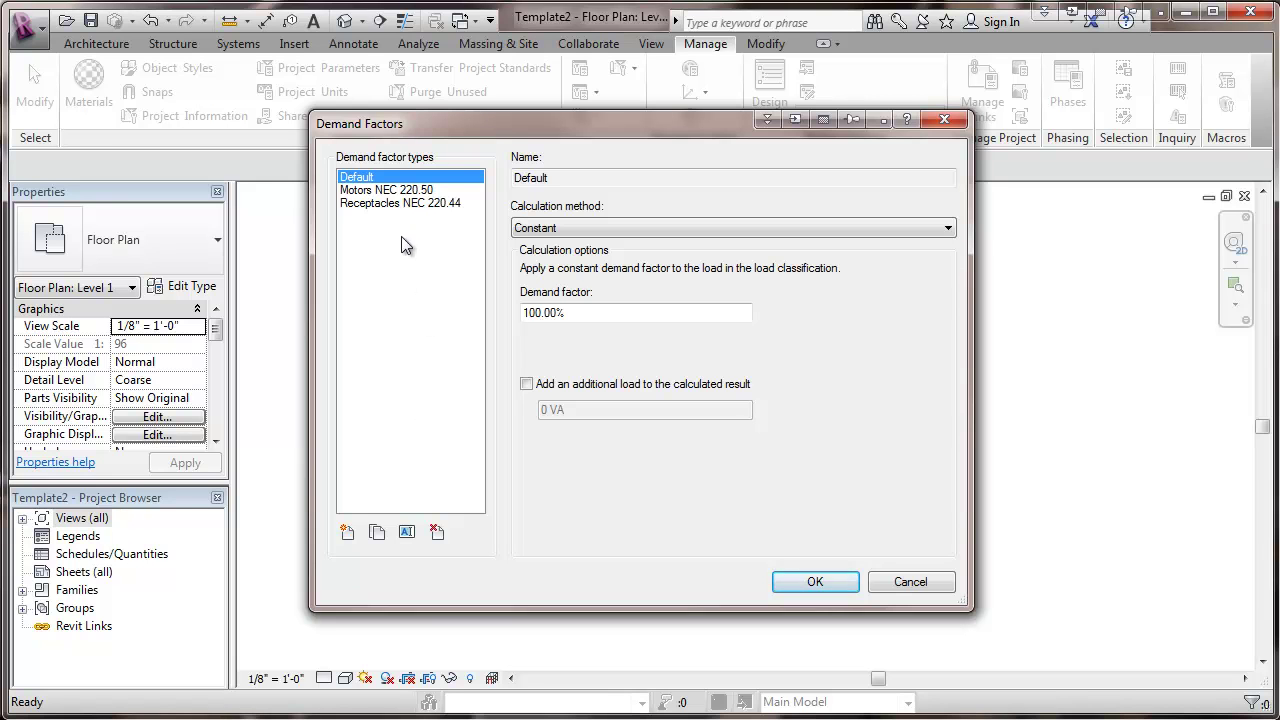
click(367, 192)
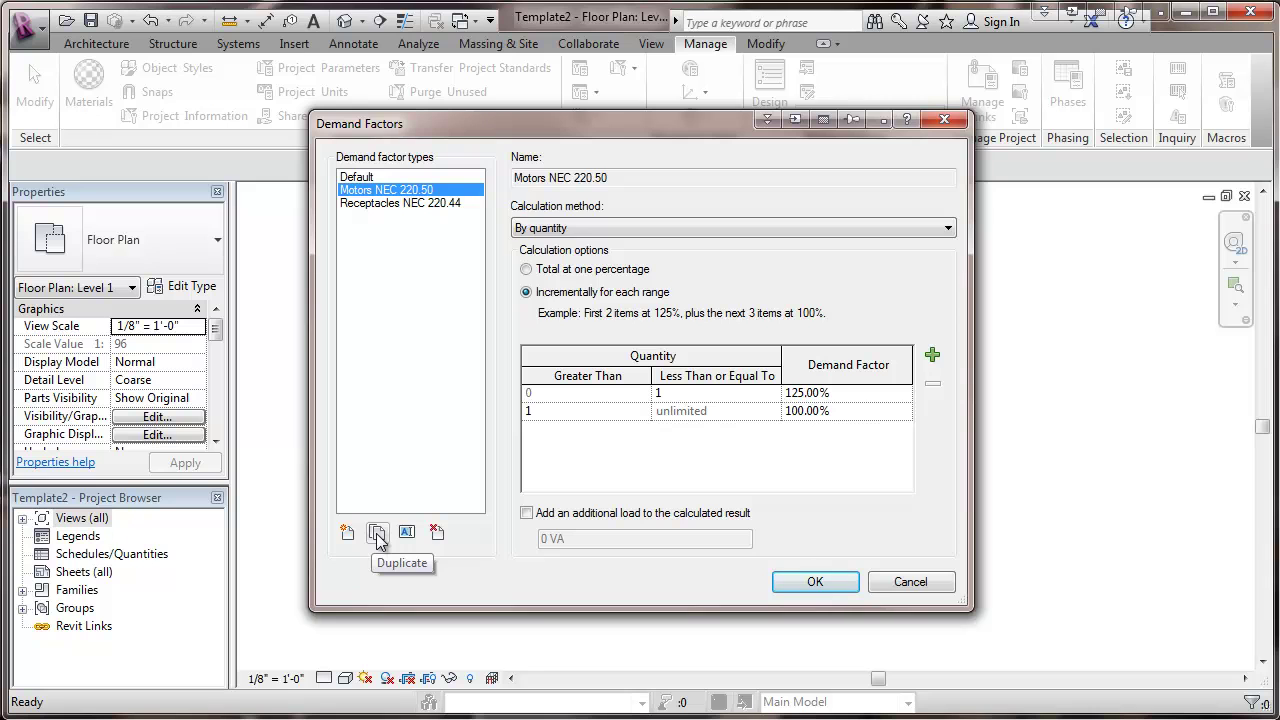
click(377, 533)
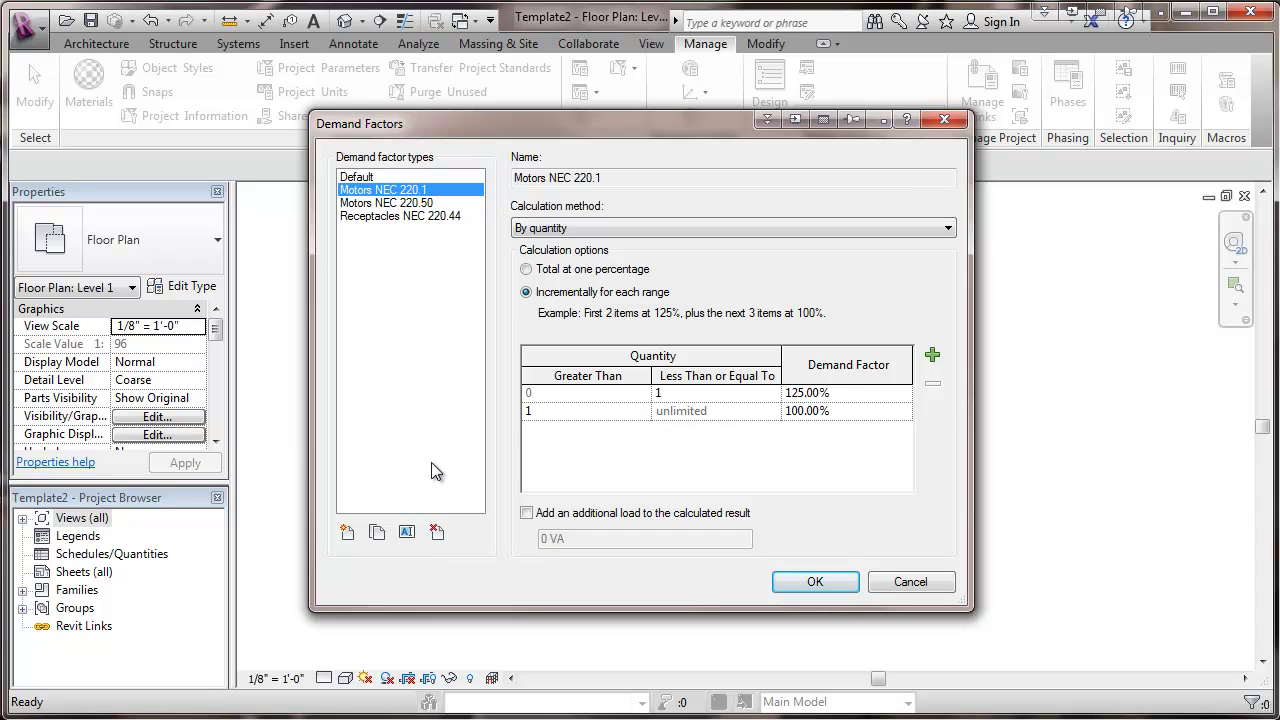
click(407, 533)
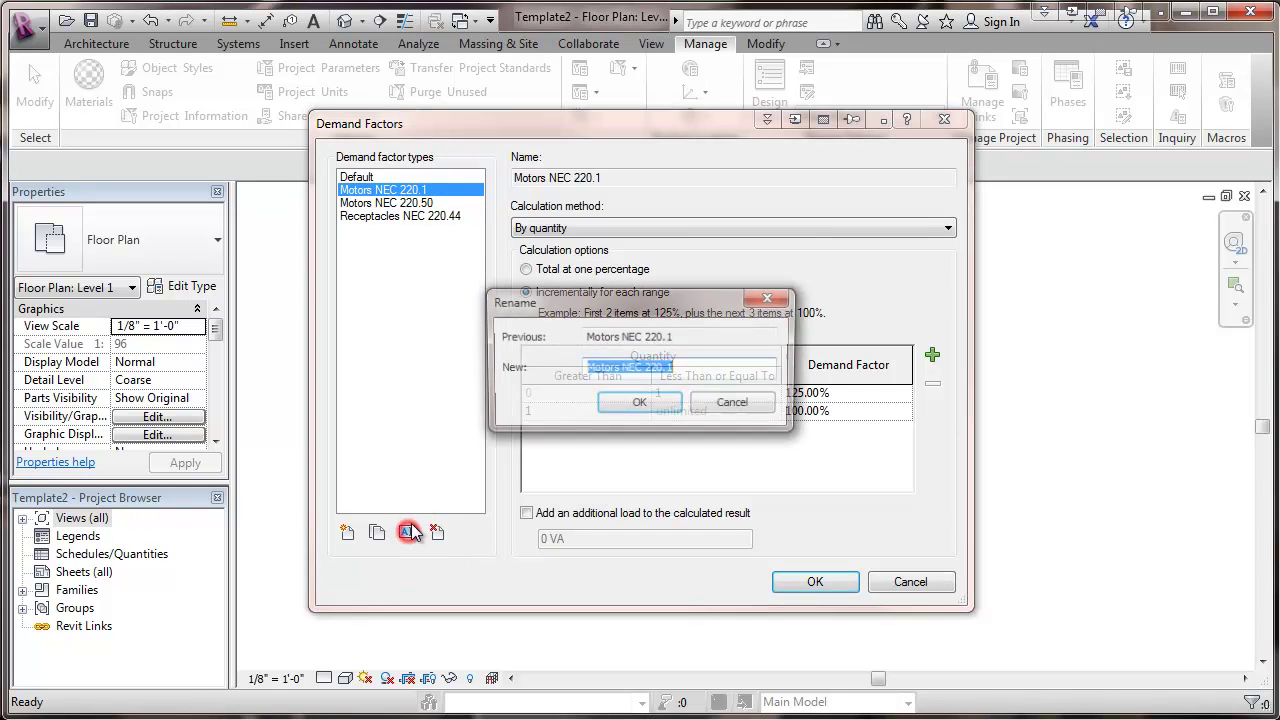
drag(582, 368, 714, 372)
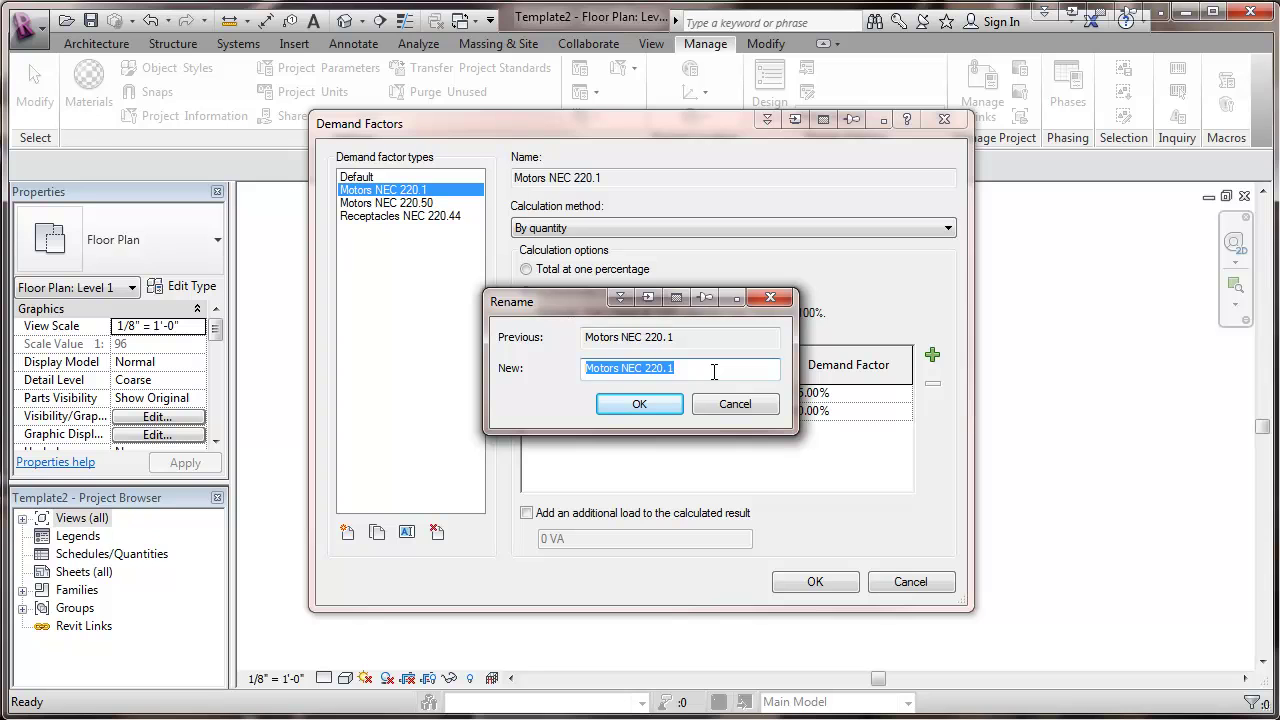
text(Con)
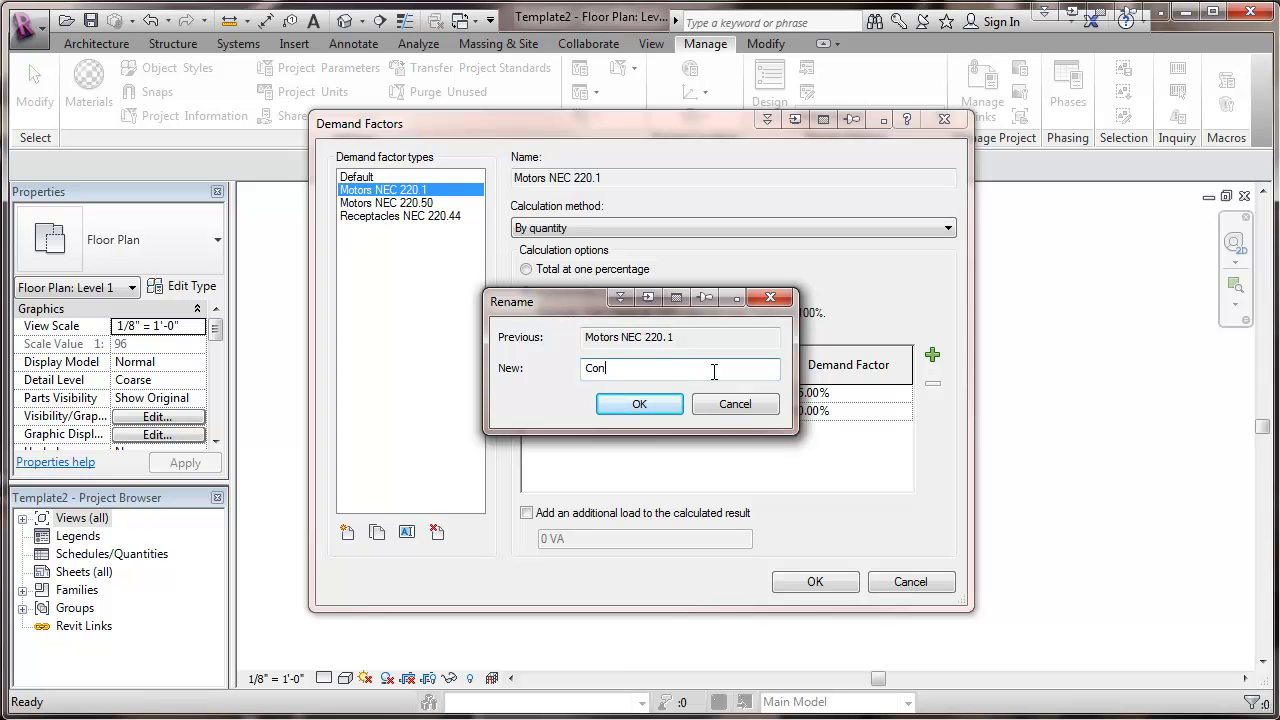
text(tinuous NEC 215.3)
click(645, 405)
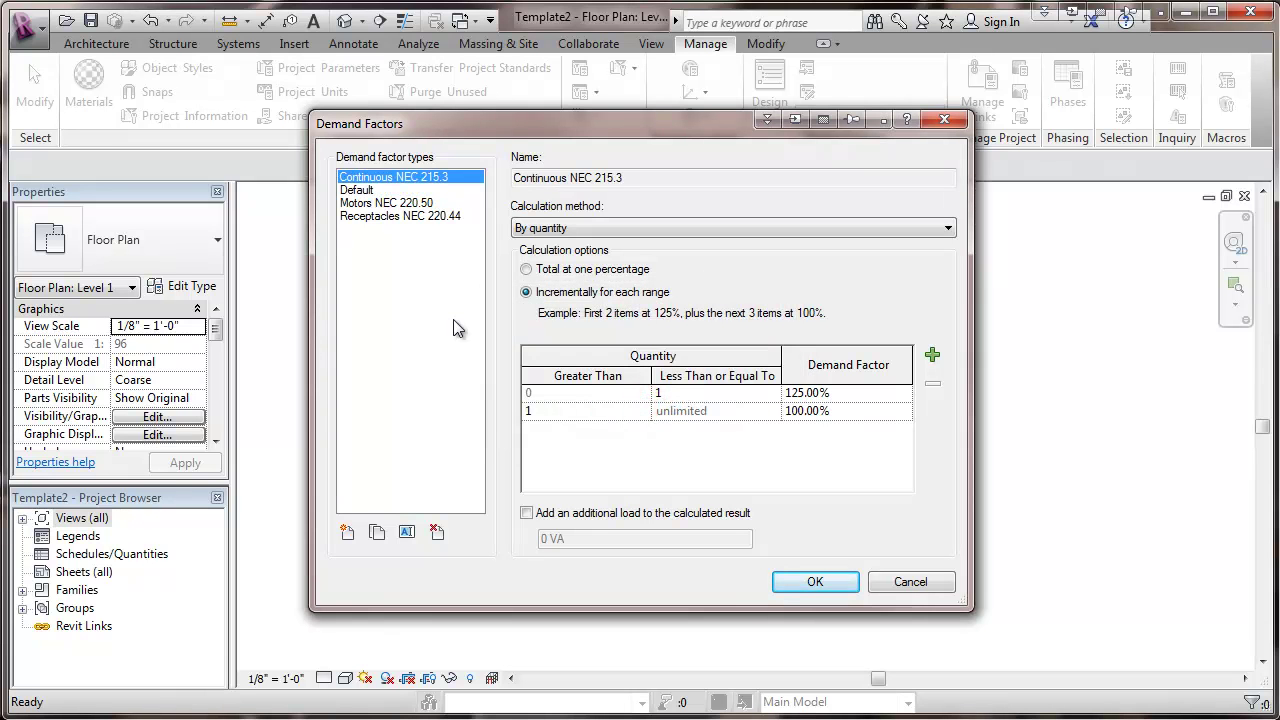
Add a 'Smaller Non-coincident NEC 220.60' type with a constant 0.0% factor and close the dialog
click(347, 532)
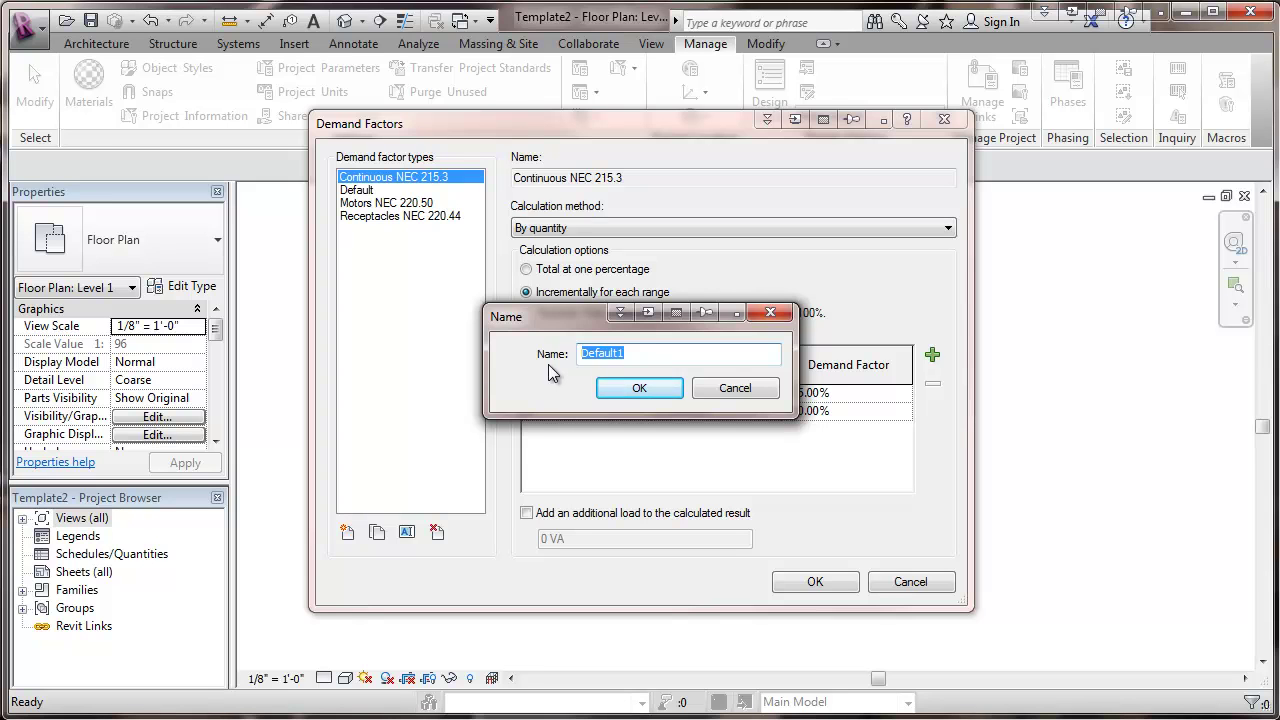
text(Smaller Non-coincident)
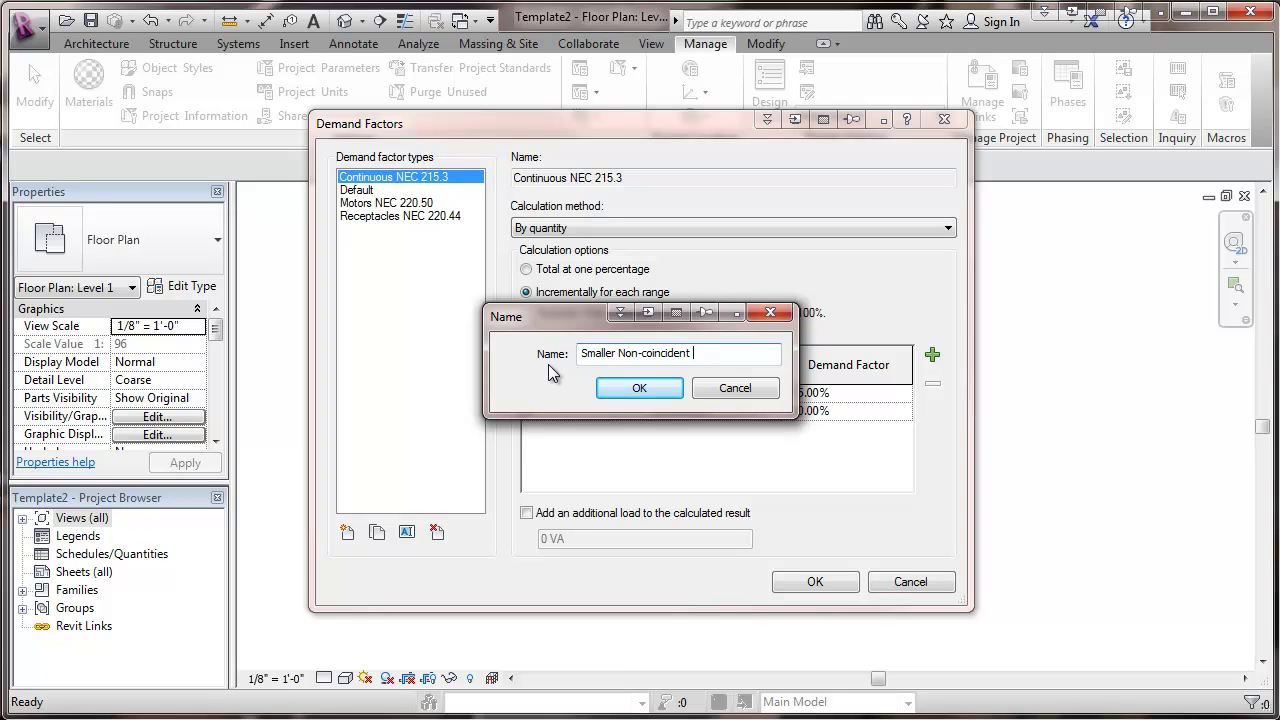
text(NEC 220.60)
click(639, 388)
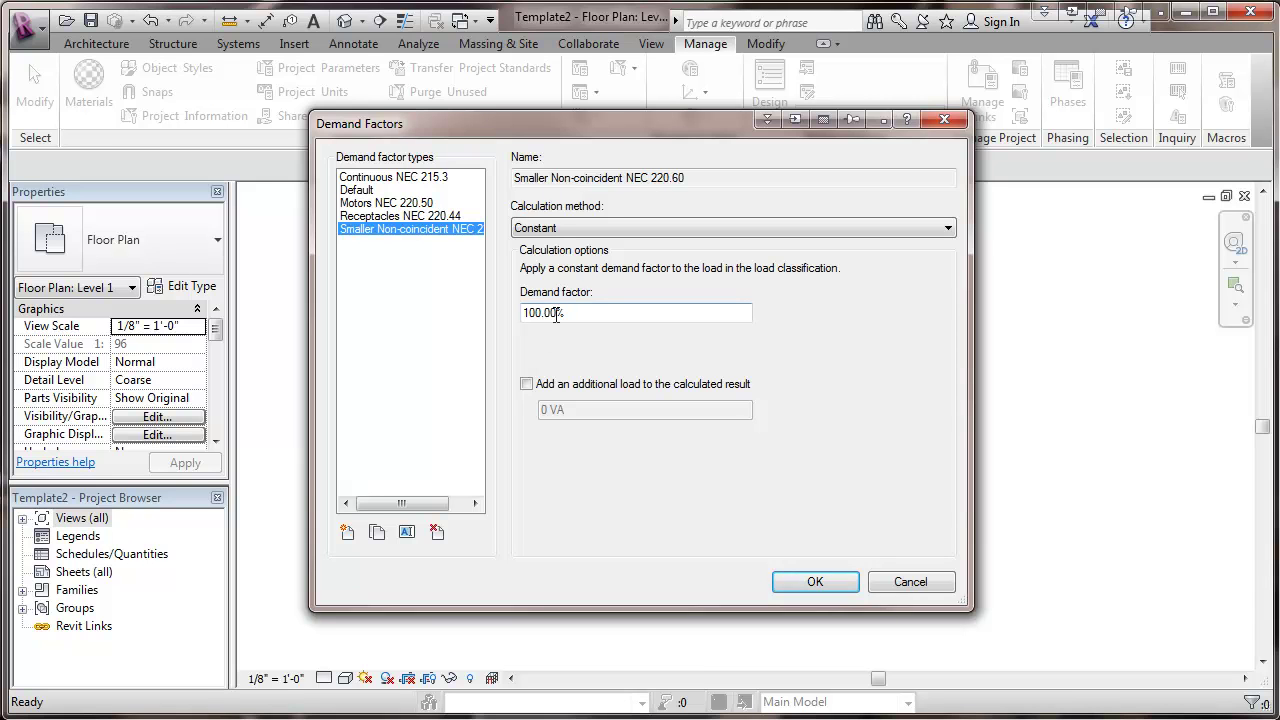
drag(556, 313, 520, 314)
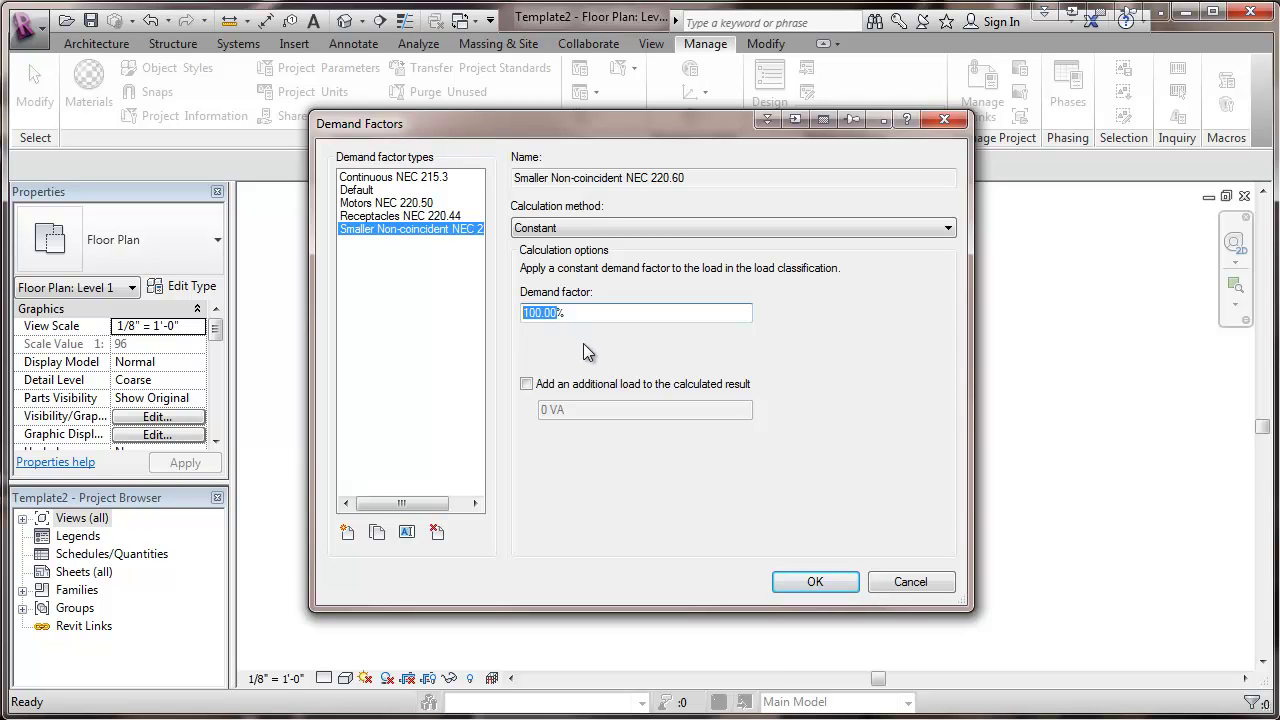
text(0.0)
click(810, 583)
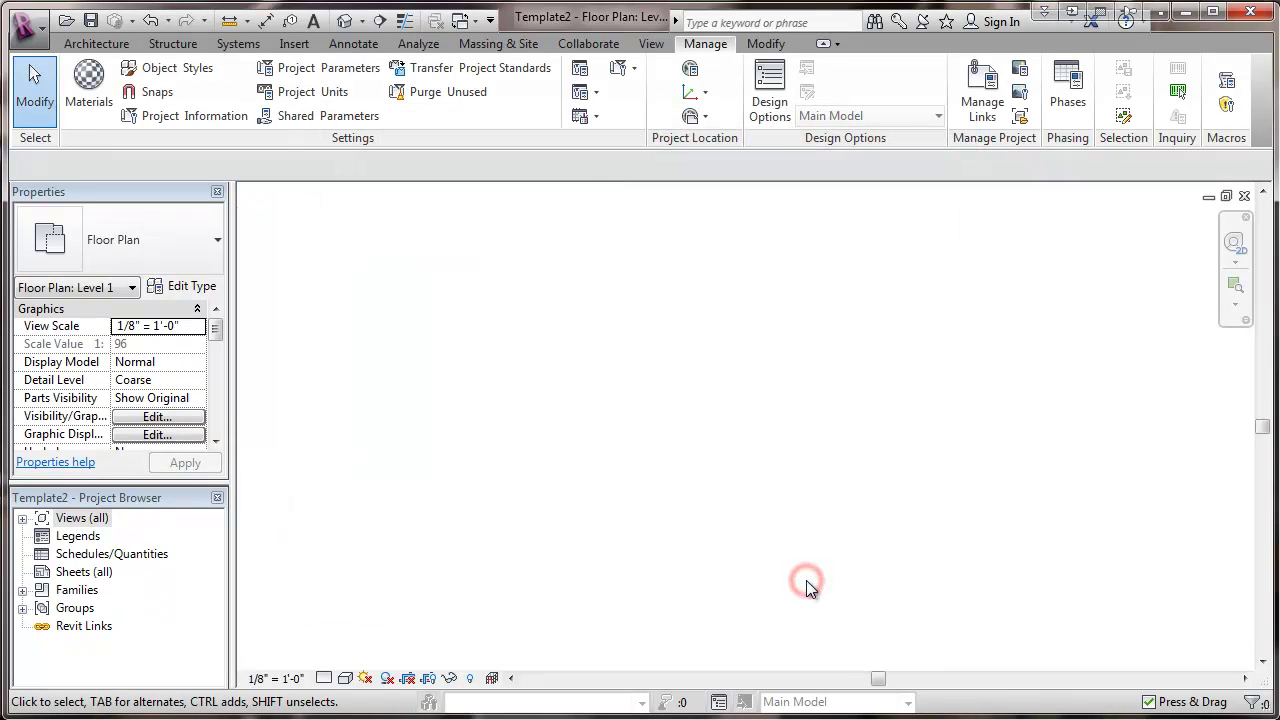
click(594, 92)
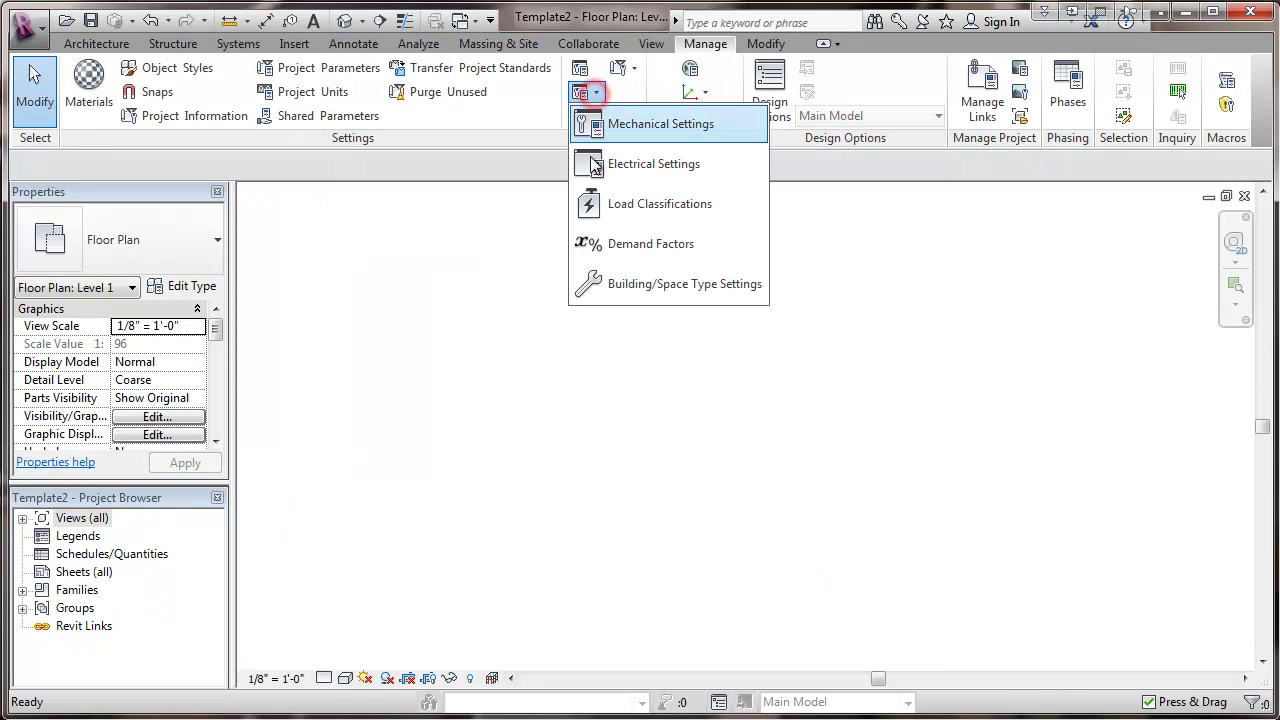
click(613, 247)
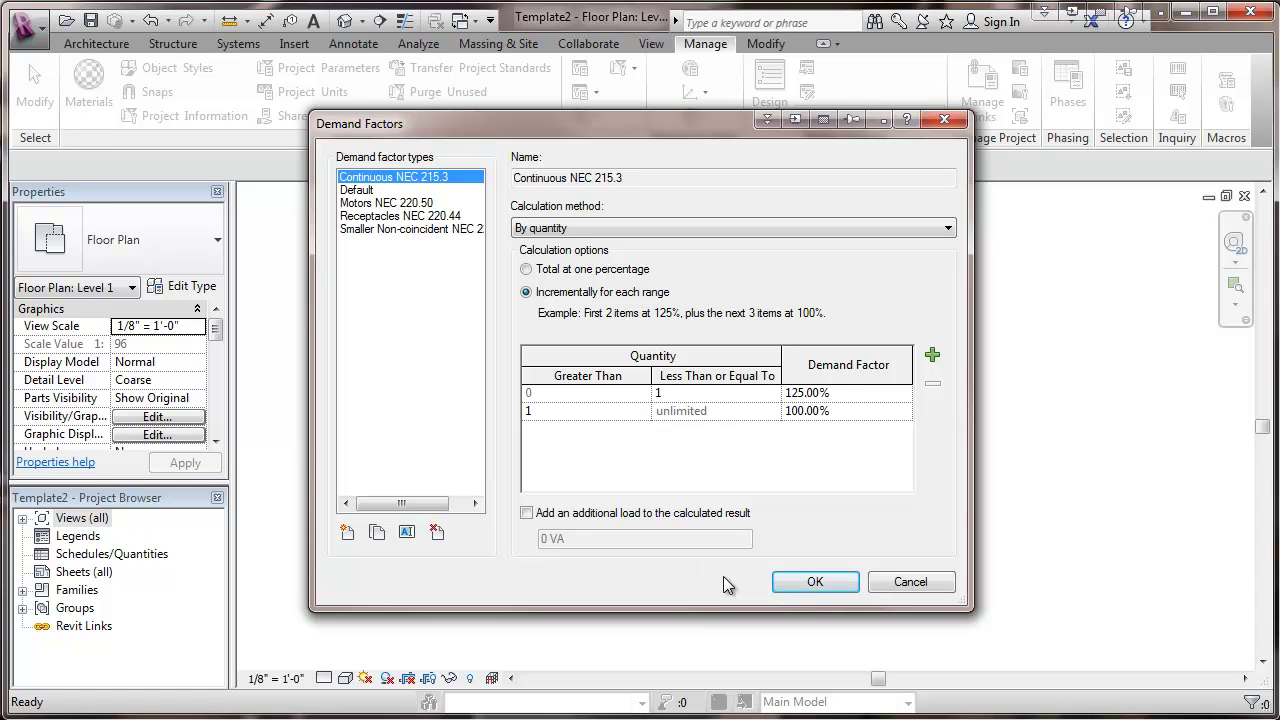
click(813, 583)
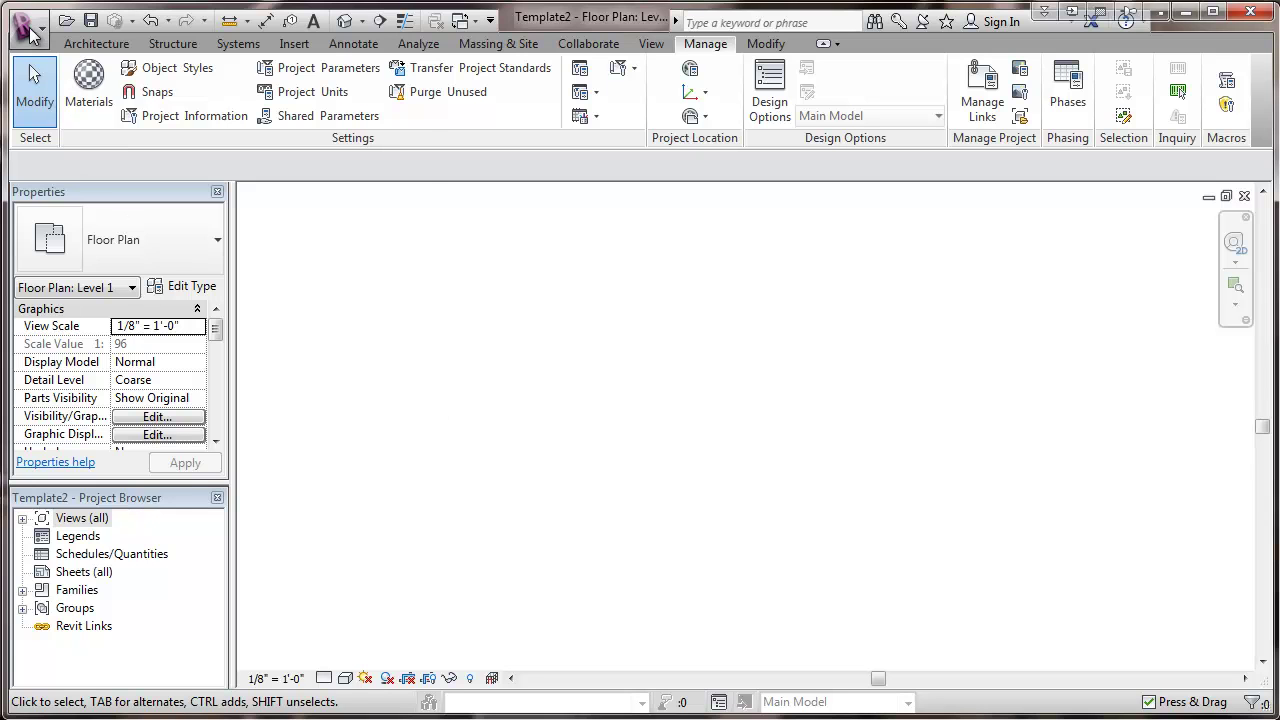
Save the project as template file DrInfrastructor.rte in the Demand Factors folder
click(40, 40)
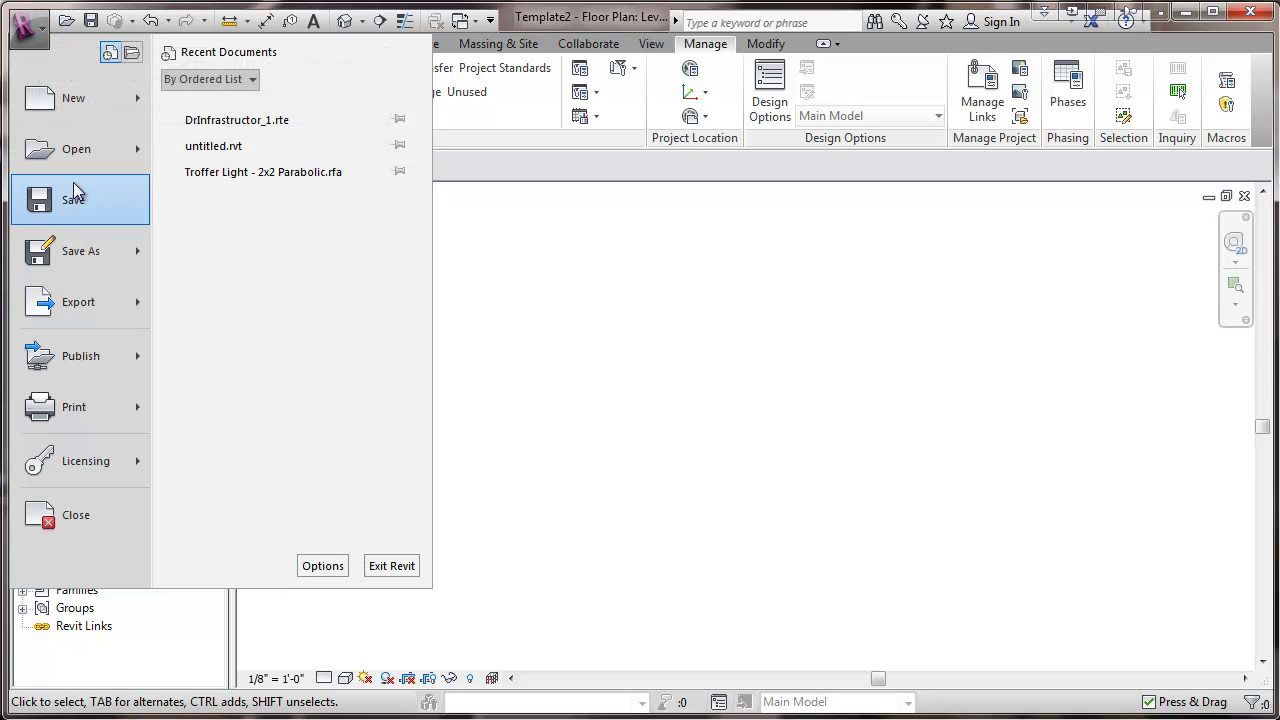
mouse_move(130, 261)
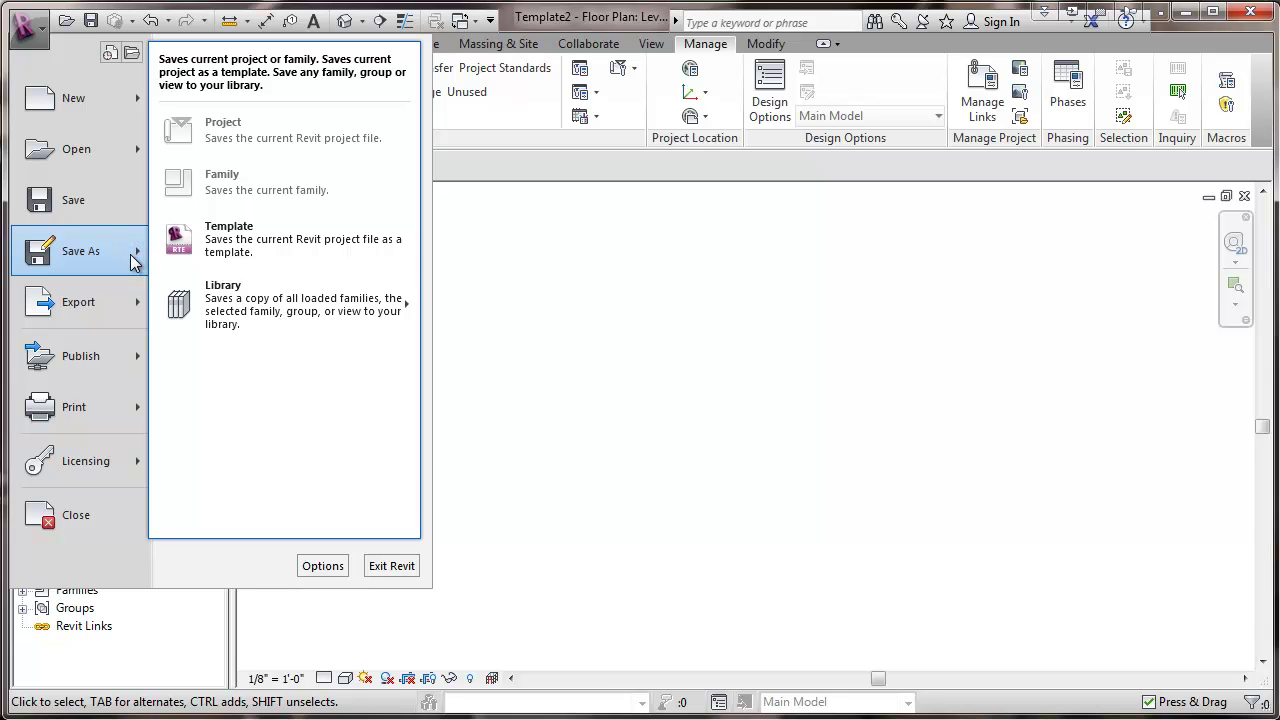
click(248, 240)
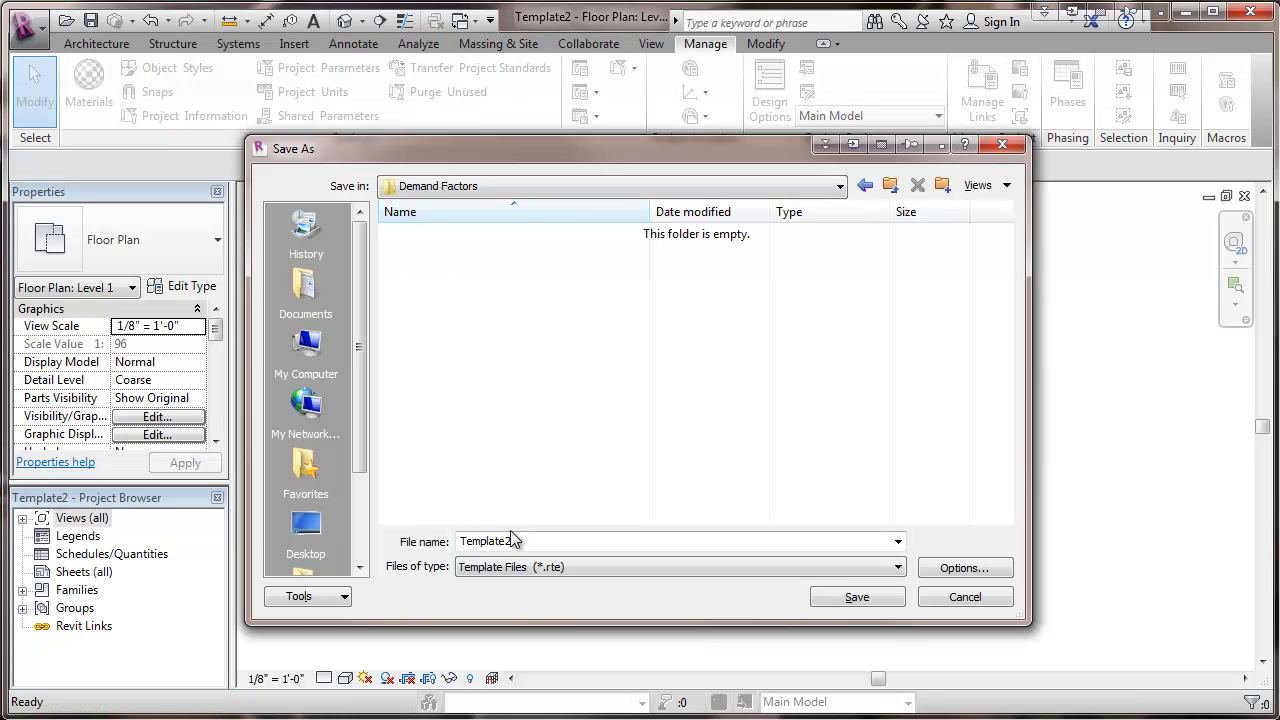
double_click(487, 541)
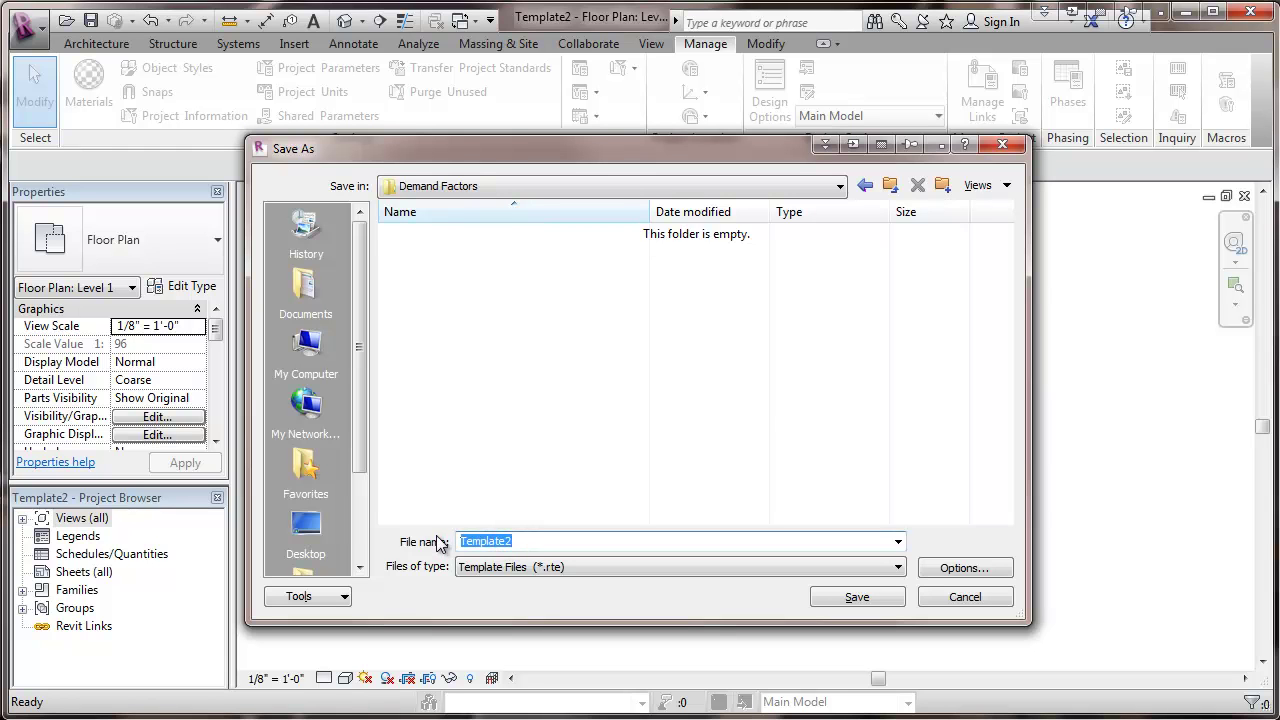
text(DrInfrastructor)
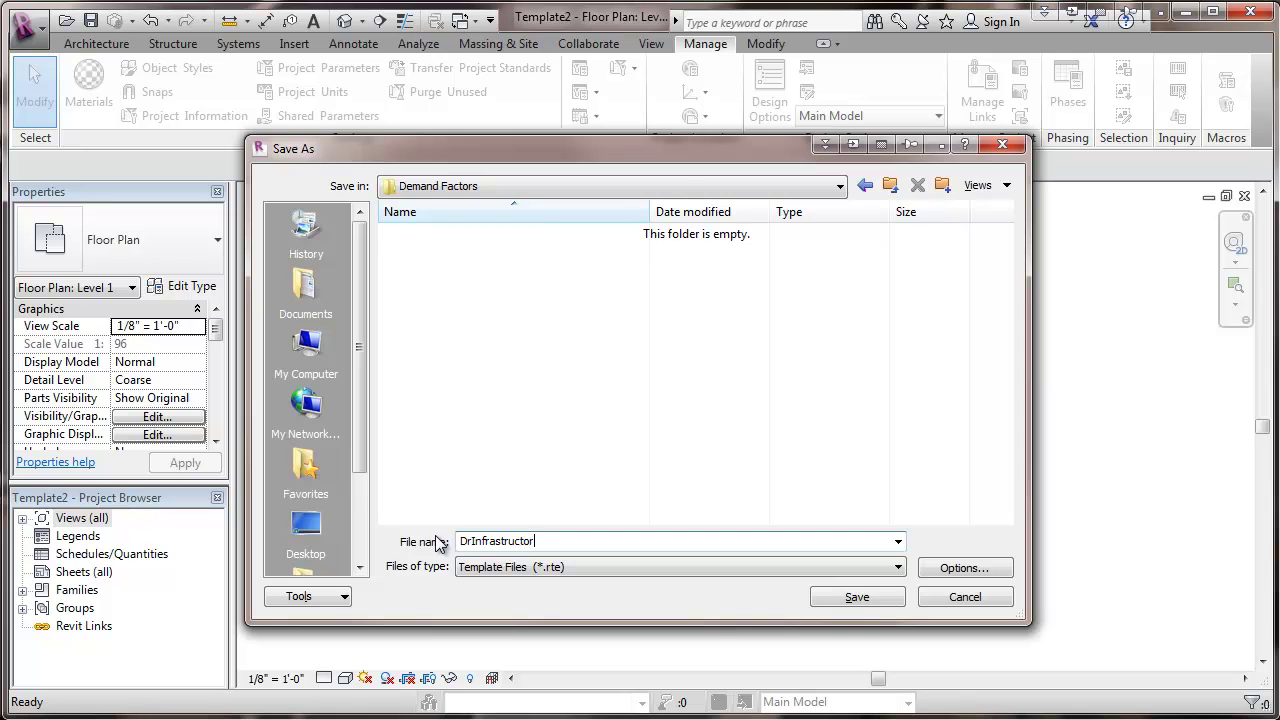
click(857, 597)
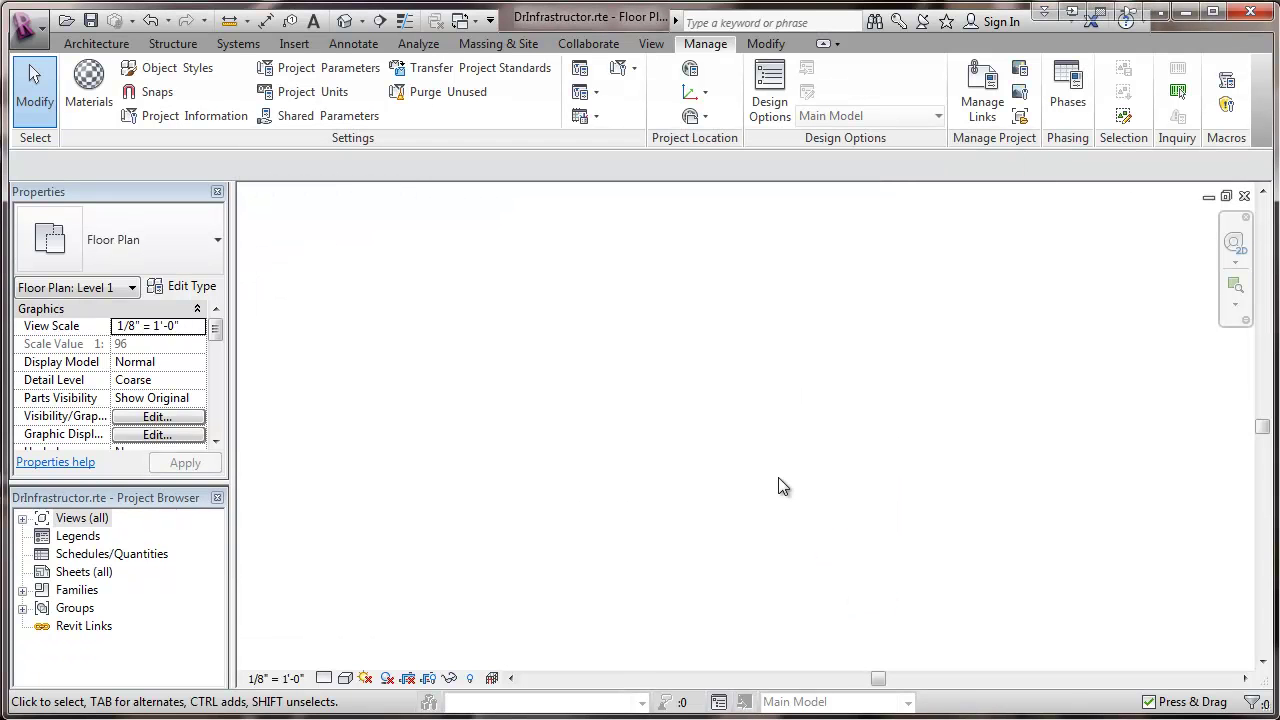